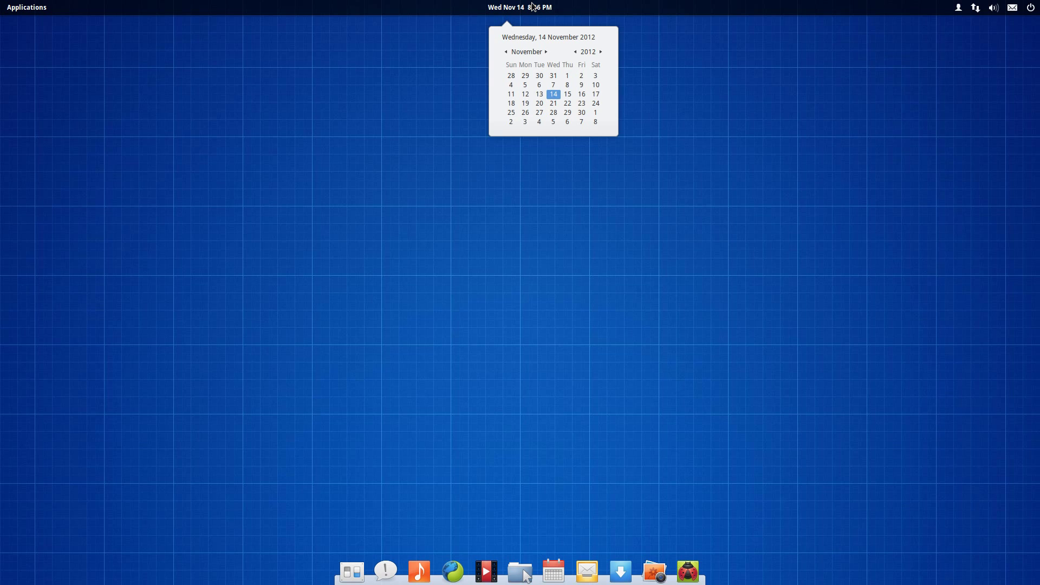
Browse both pages of installed applications in the launcher, as well as its Internet category.
click(42, 39)
click(22, 12)
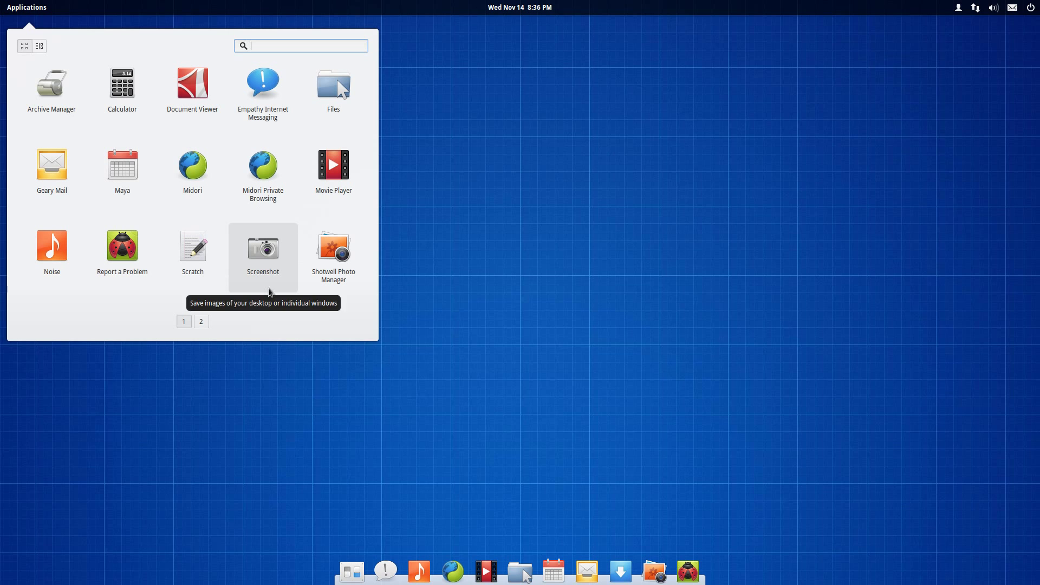
click(201, 321)
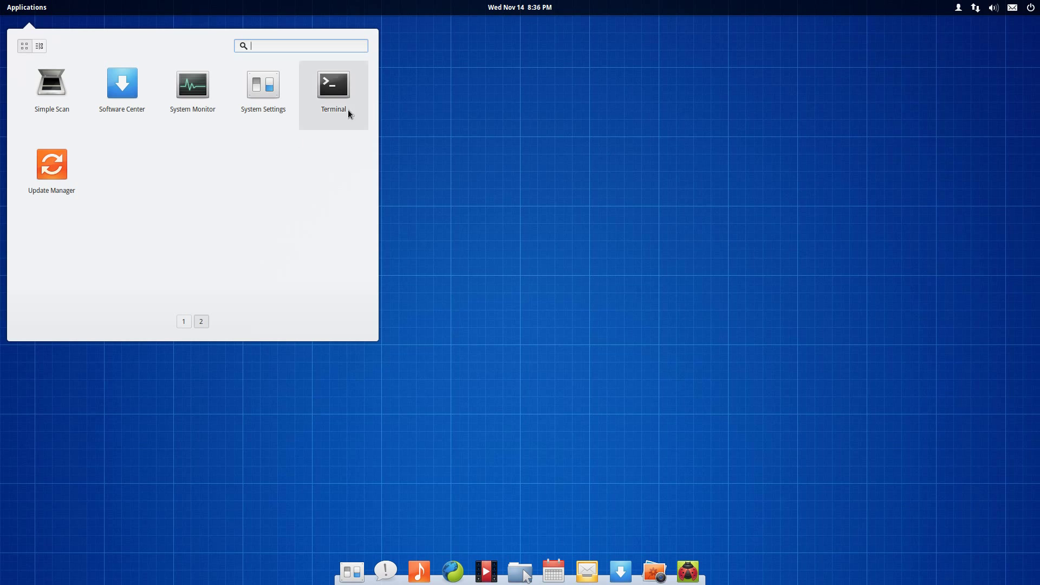
click(183, 321)
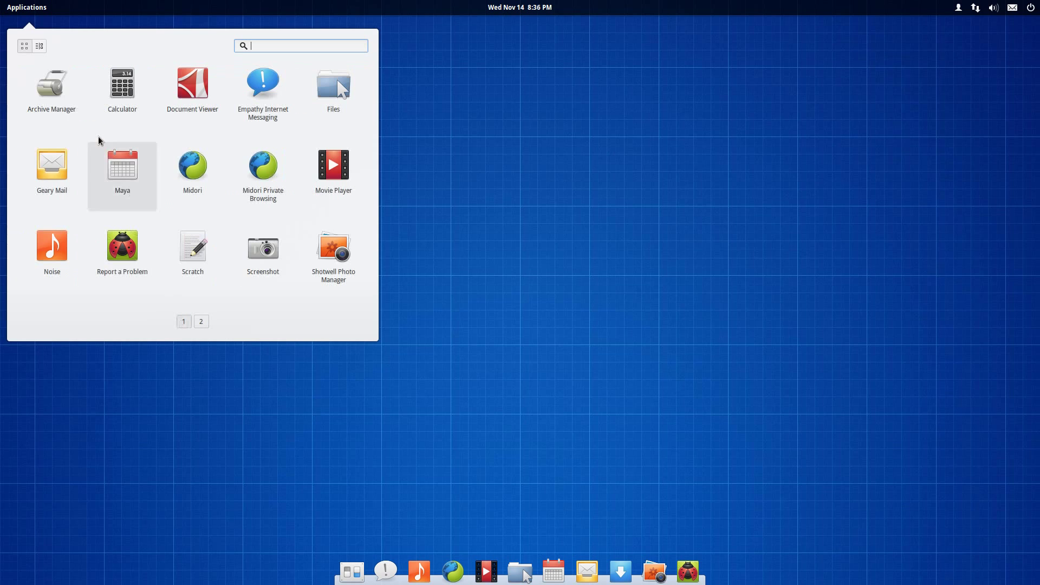
click(41, 47)
click(44, 92)
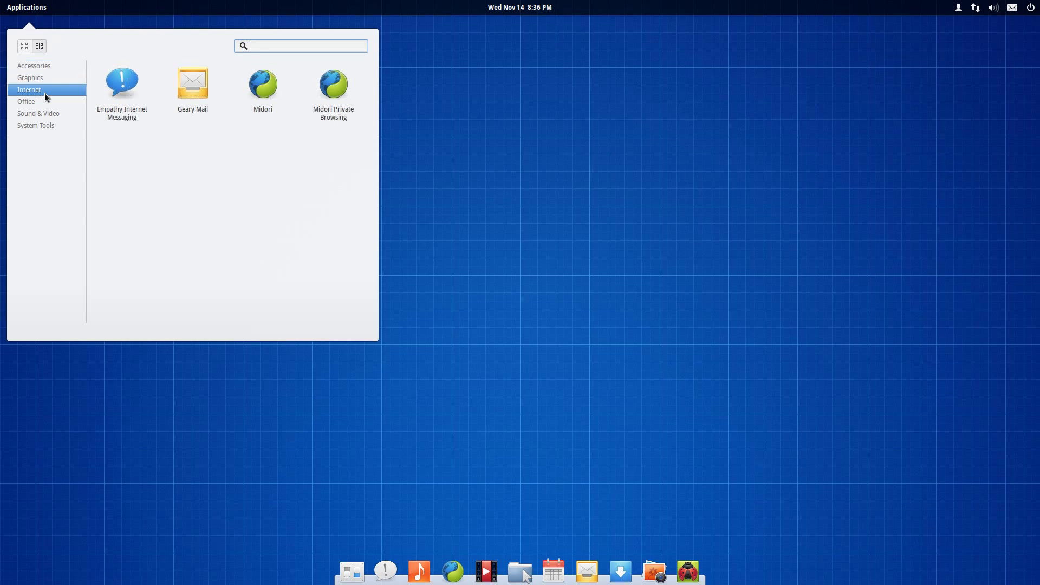
Return the launcher to grid view, search it for "ter", and clear the search before closing the launcher.
click(21, 47)
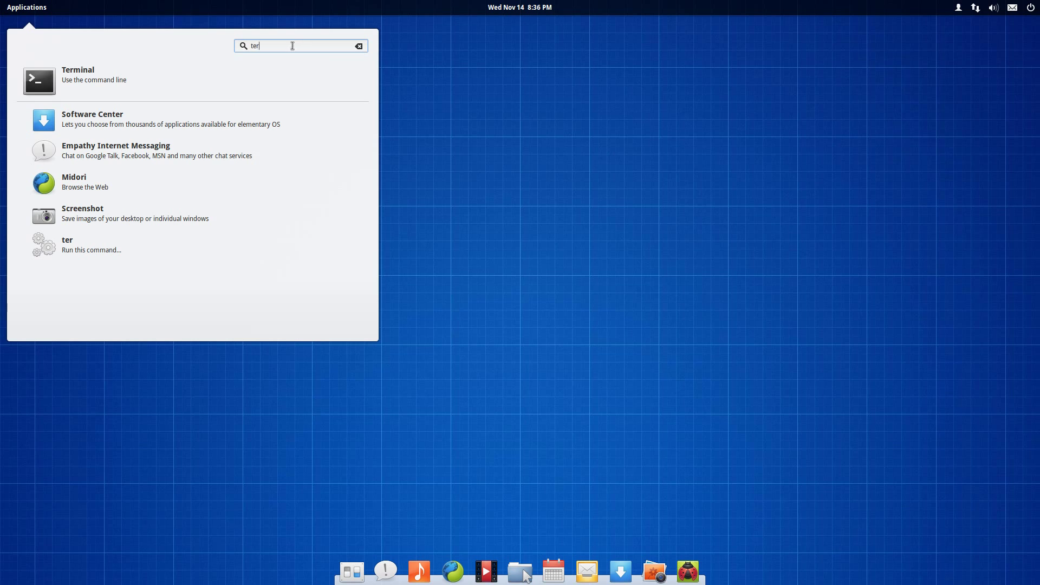
click(359, 46)
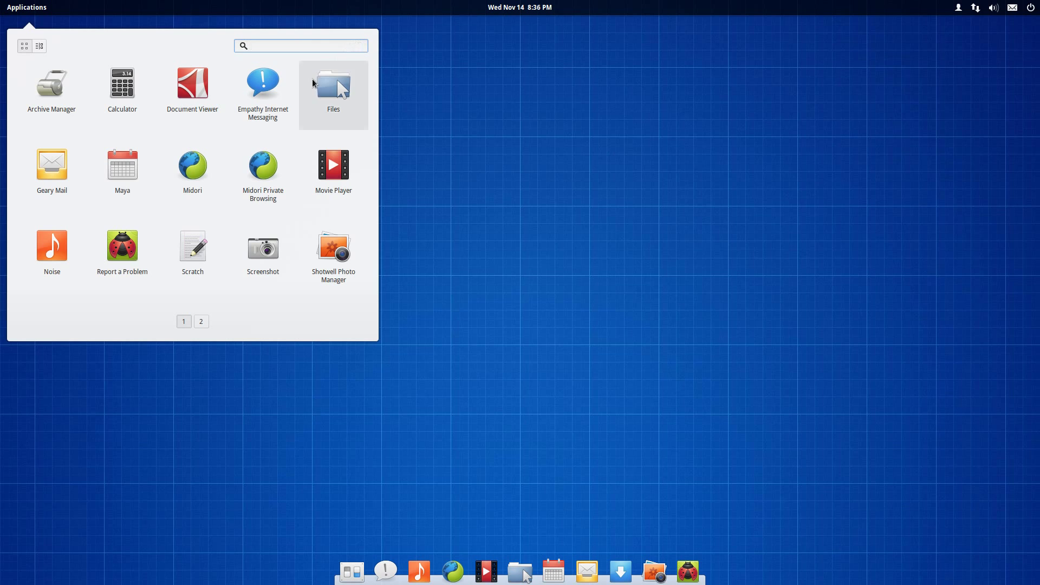
click(617, 465)
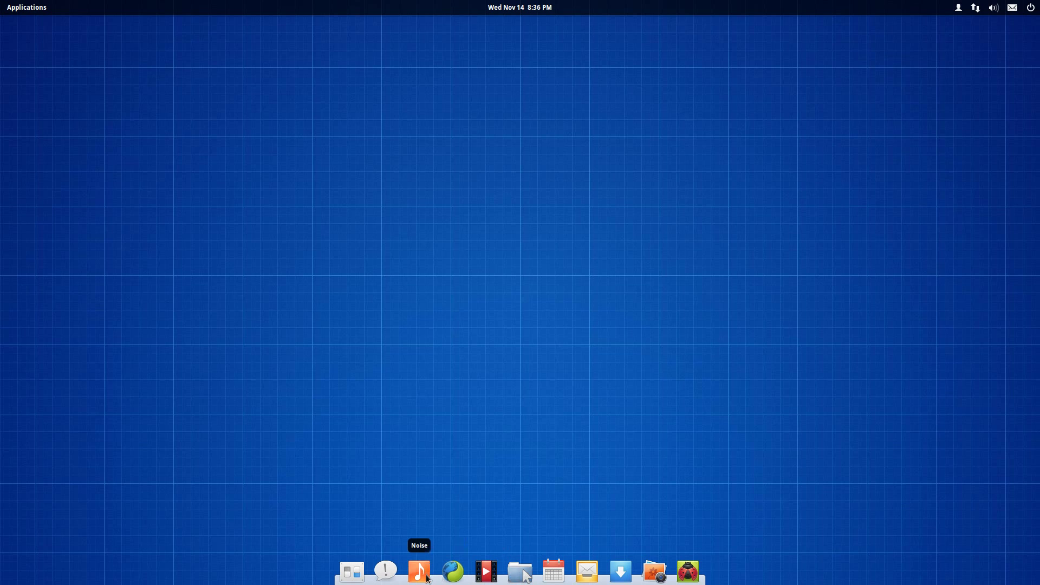
Open the file manager at the Home folder and show its contents as icons.
click(520, 571)
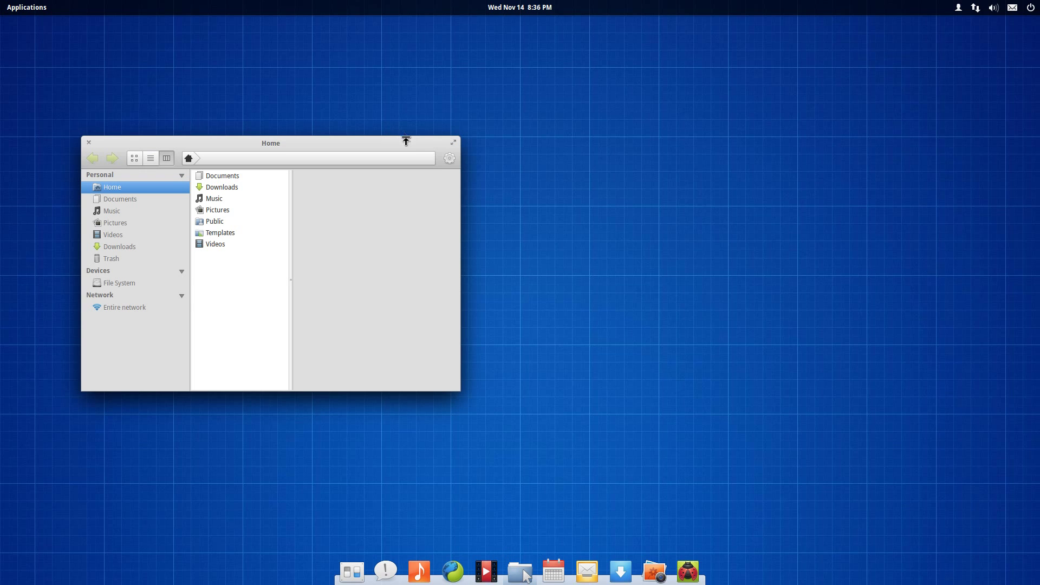
drag(407, 139, 424, 146)
click(152, 167)
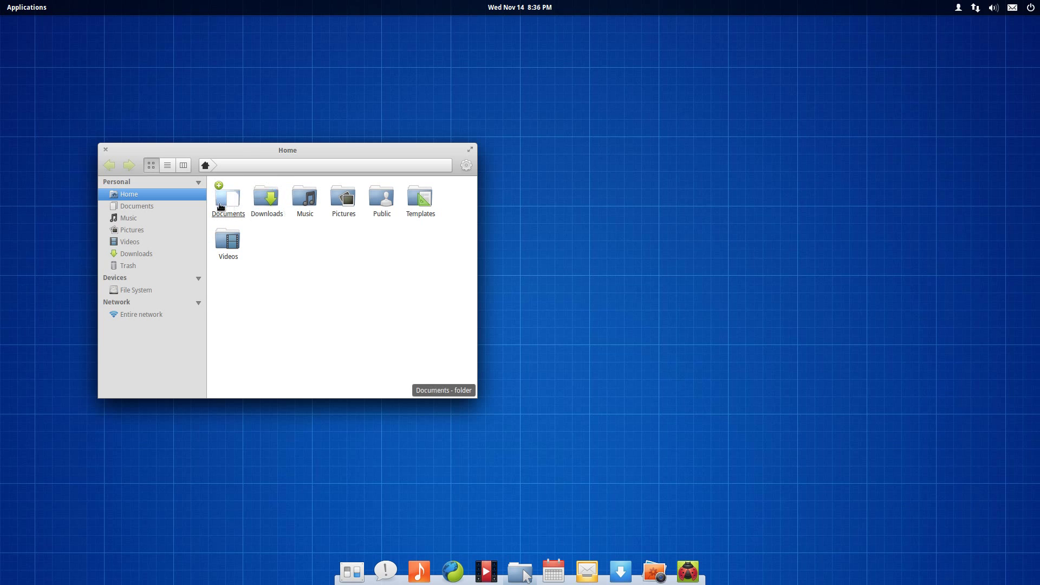
Open the Music folder and look at the actions available for the motorhead folder.
click(302, 210)
click(302, 209)
click(235, 202)
right_click(235, 204)
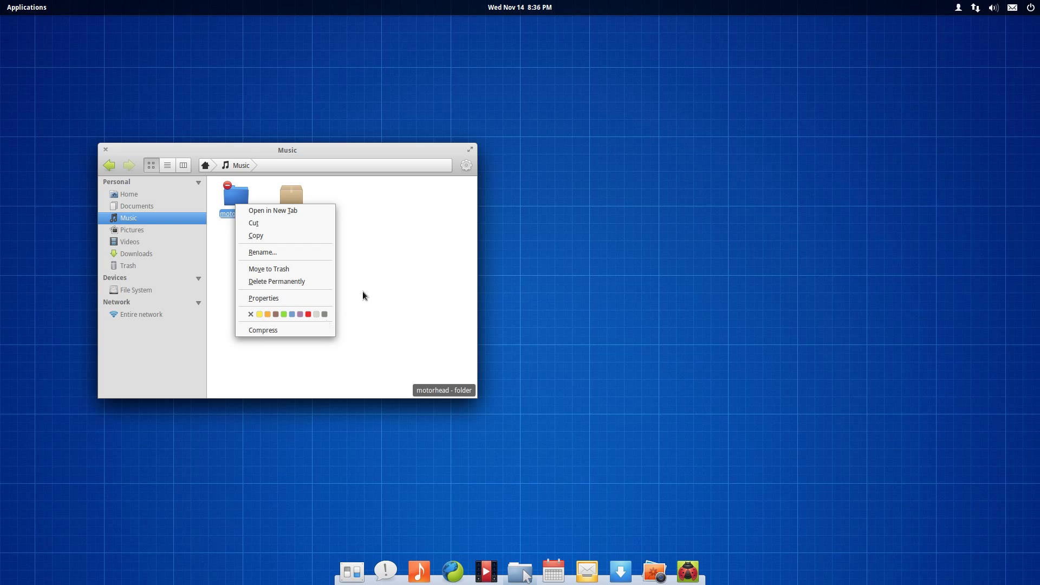
click(363, 293)
View the general information and permissions in the properties of motorhead.tar.gz.
click(284, 197)
right_click(284, 197)
mouse_move(307, 224)
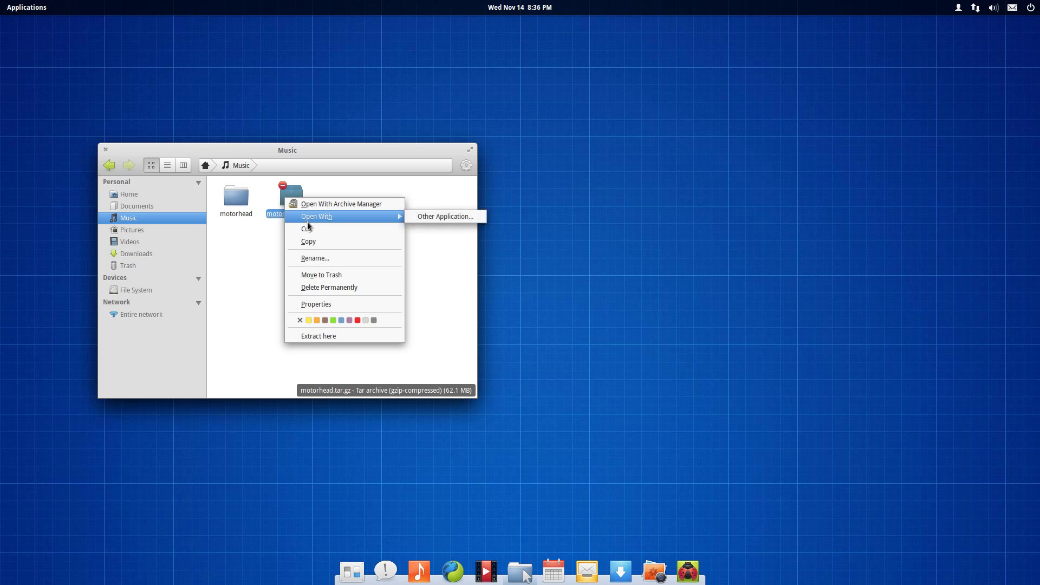
click(349, 304)
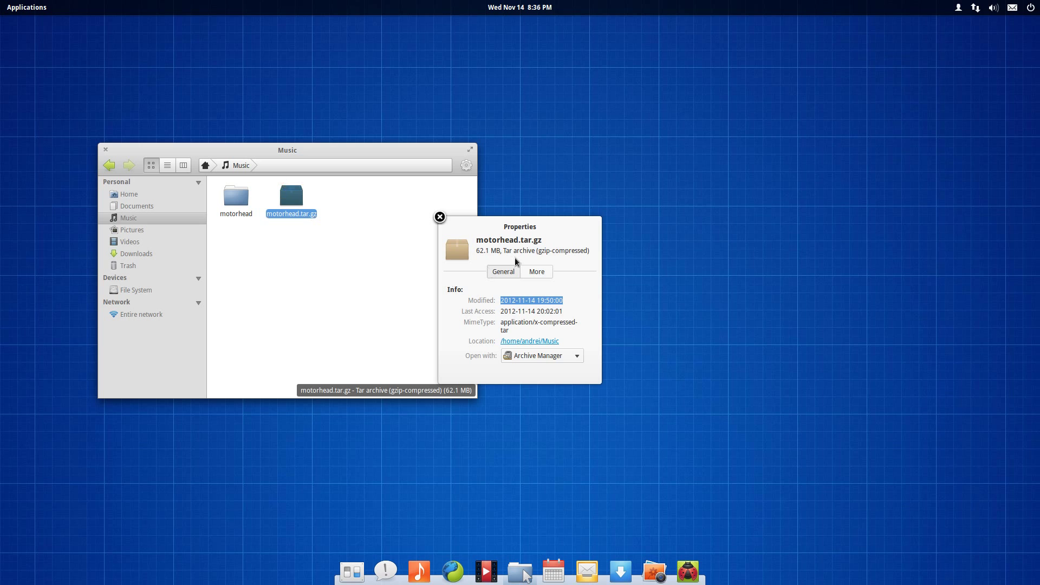
click(538, 269)
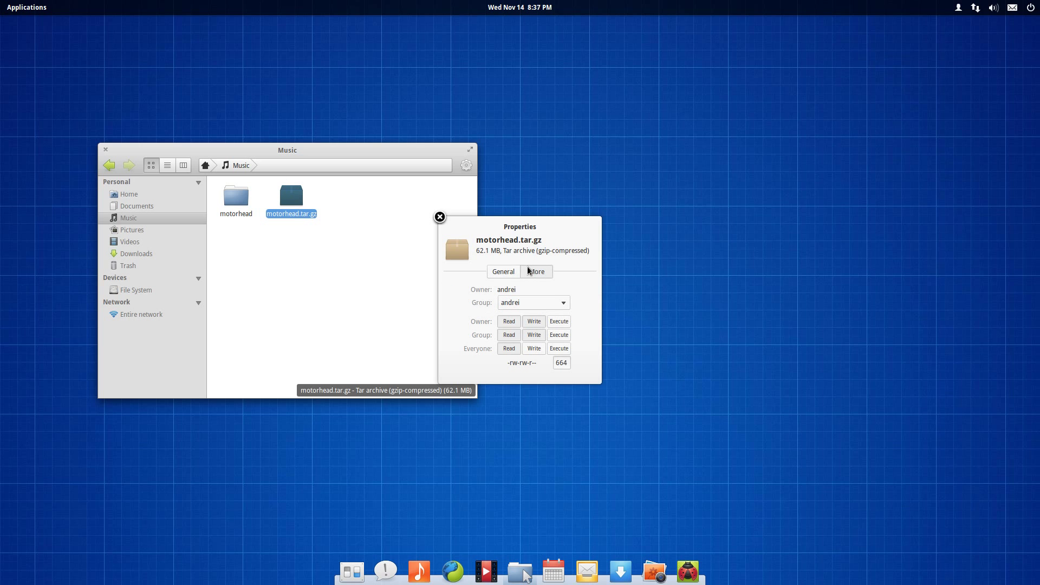
click(507, 274)
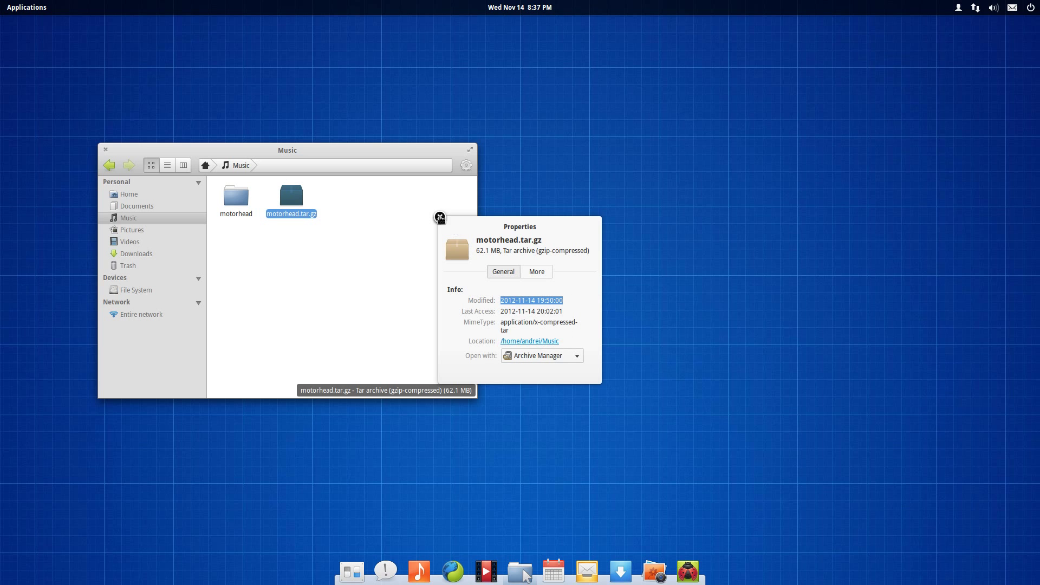
click(441, 219)
View the file manager's About information and close it.
click(466, 165)
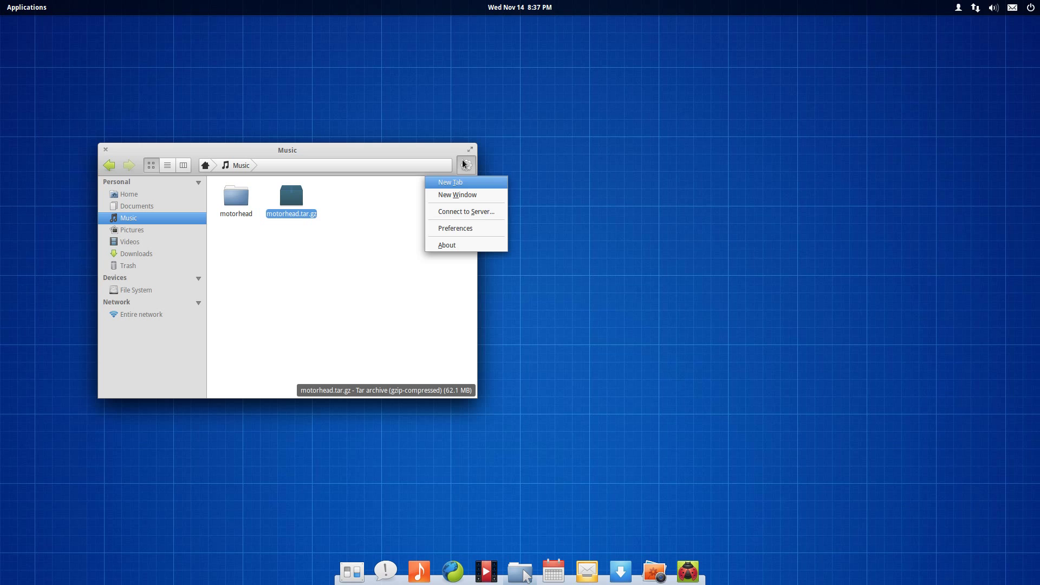
click(470, 245)
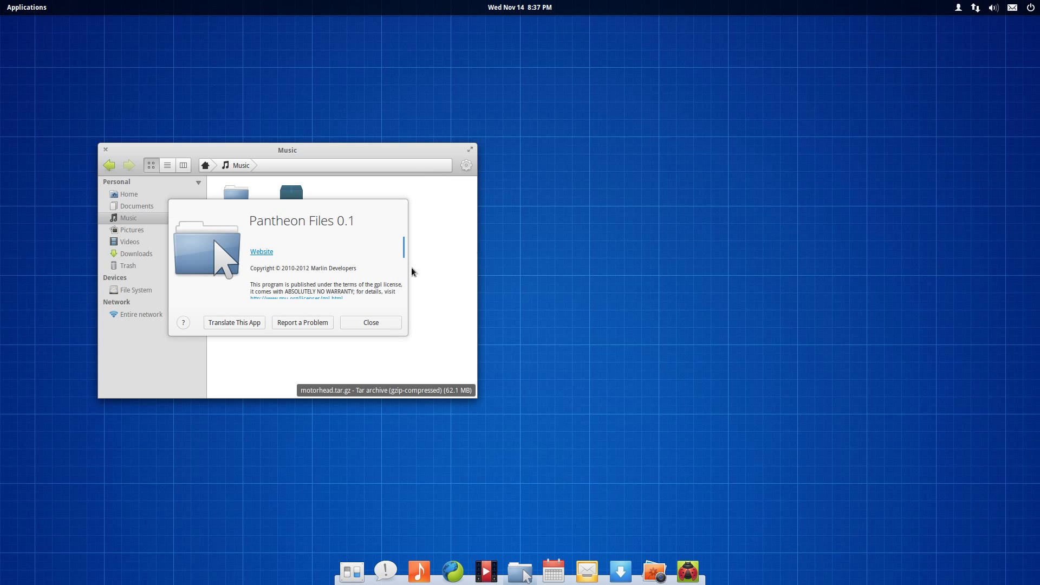
click(383, 324)
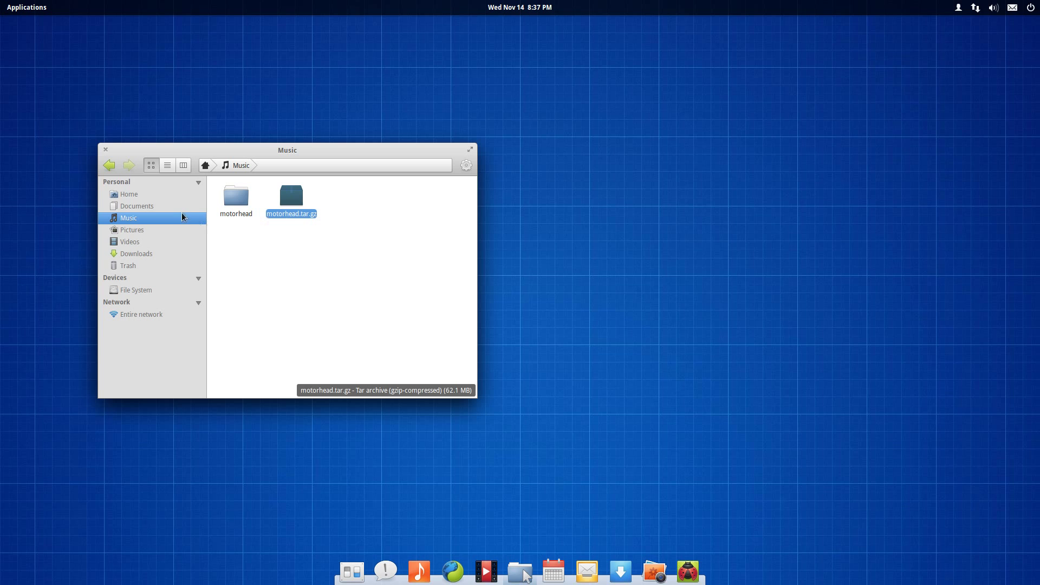
Return to the Home folder and go to Music by entering "Music" as the path.
click(155, 195)
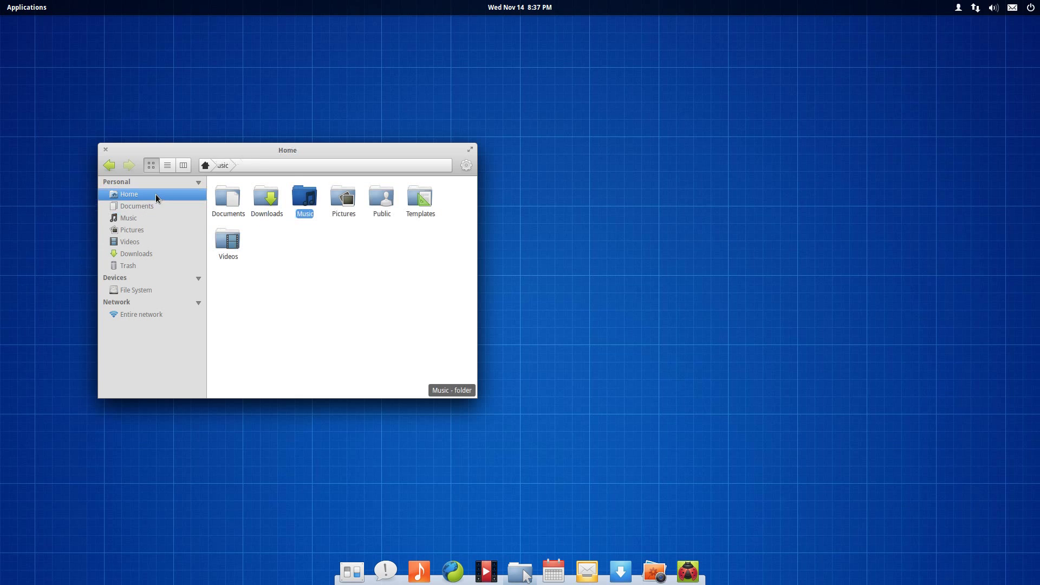
click(238, 164)
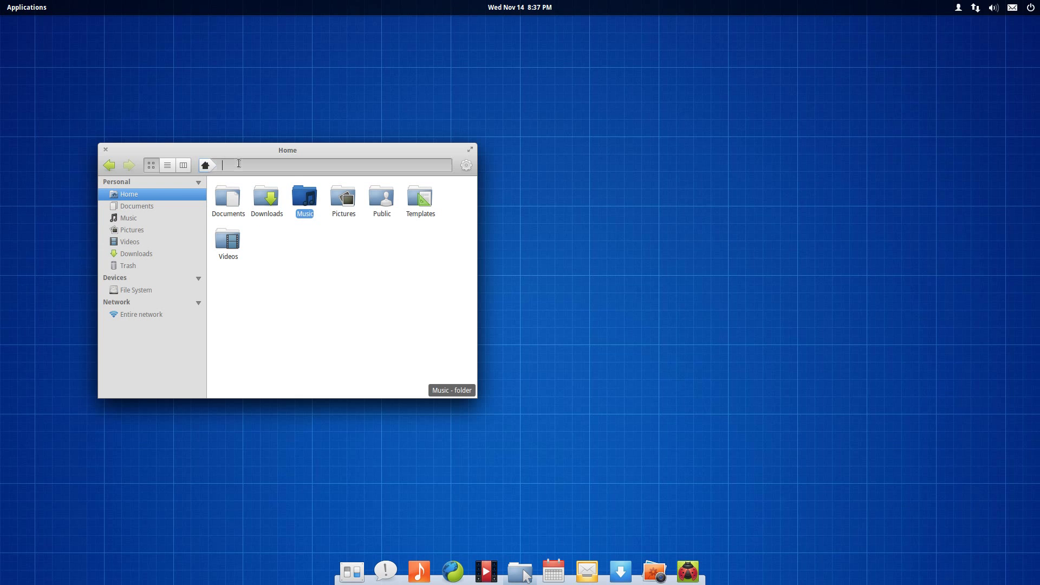
text(Music)
key(Return)
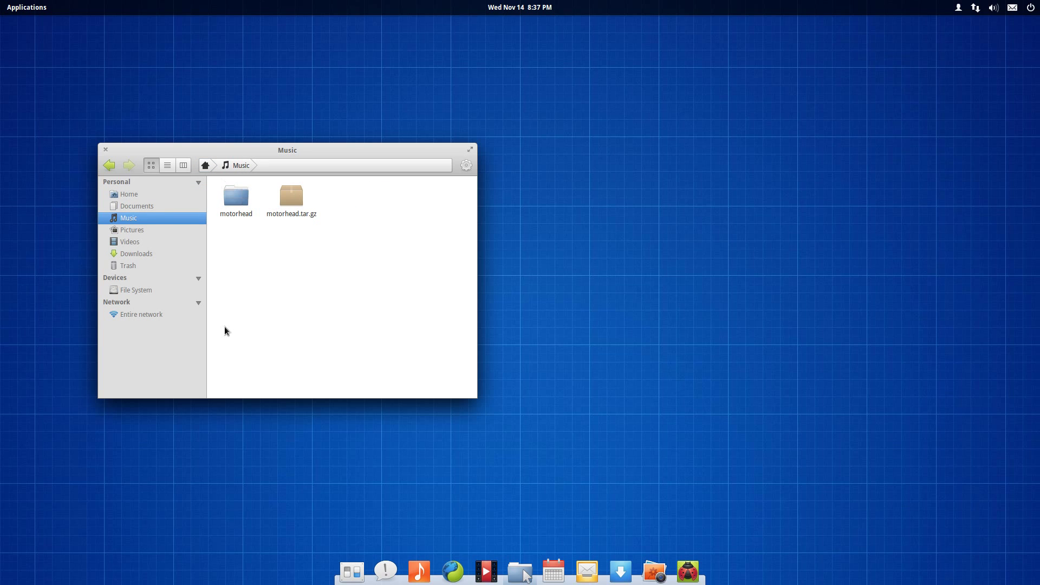
Open the usr folder at the root of the File System.
click(154, 291)
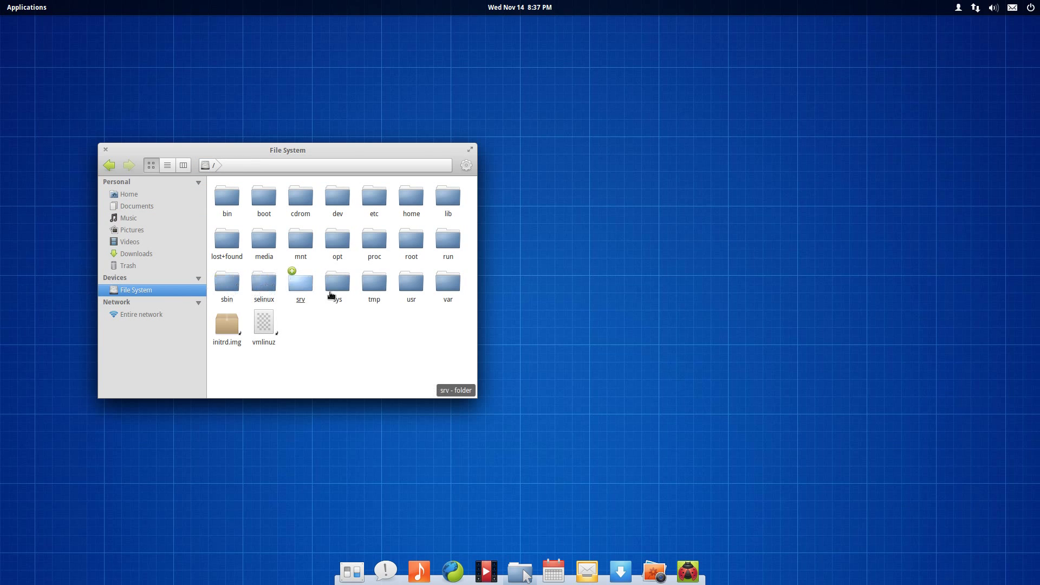
click(413, 288)
double_click(412, 287)
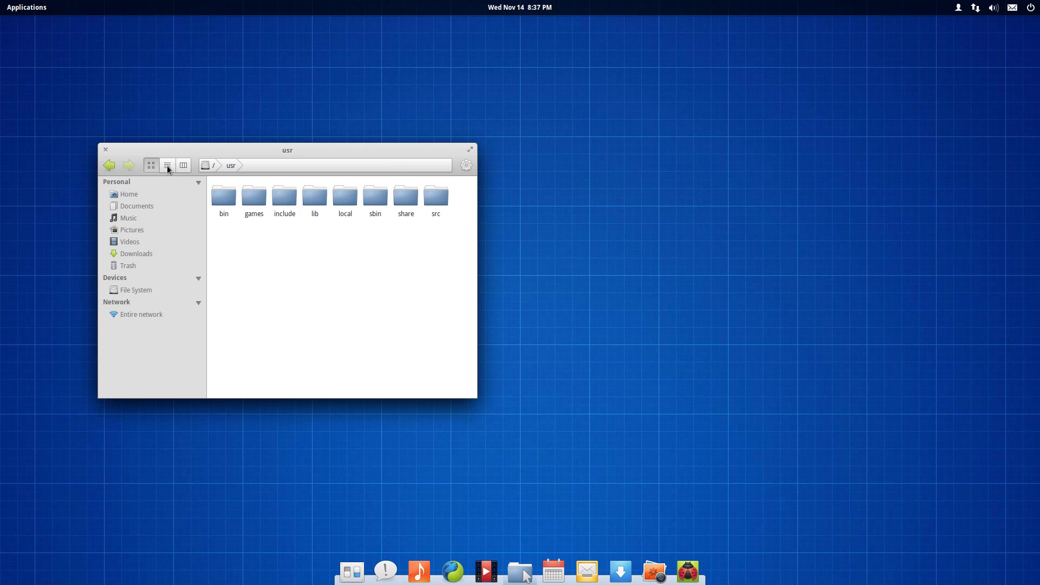
Show the usr folder as a list and look inside its games and bin folders in place.
click(167, 165)
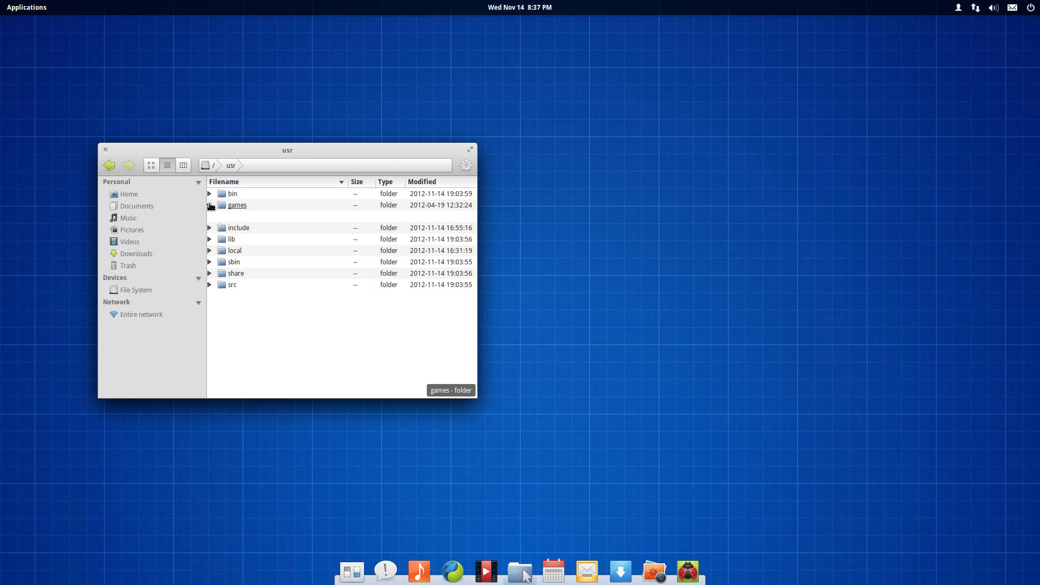
click(209, 206)
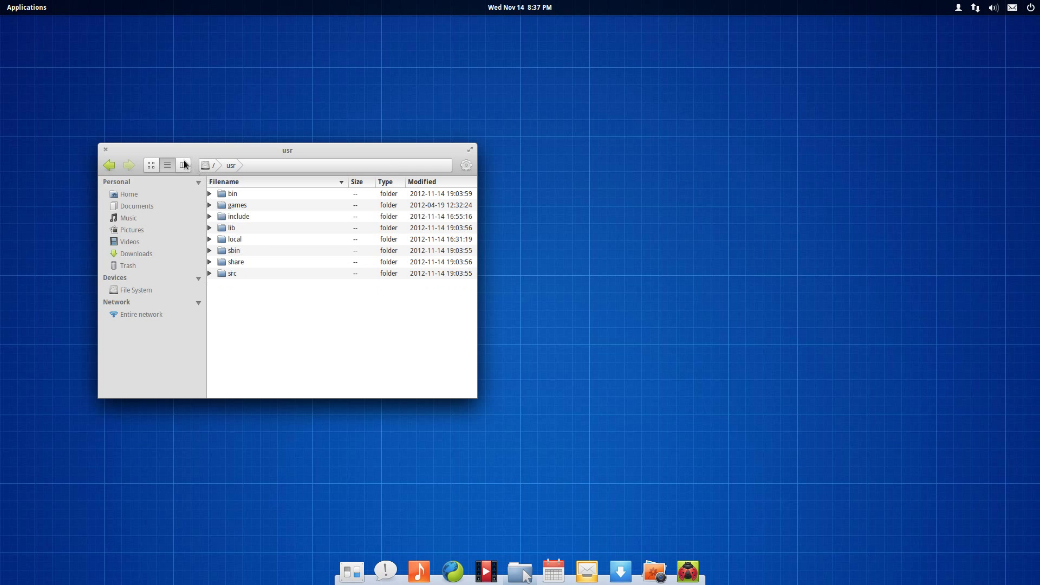
click(210, 194)
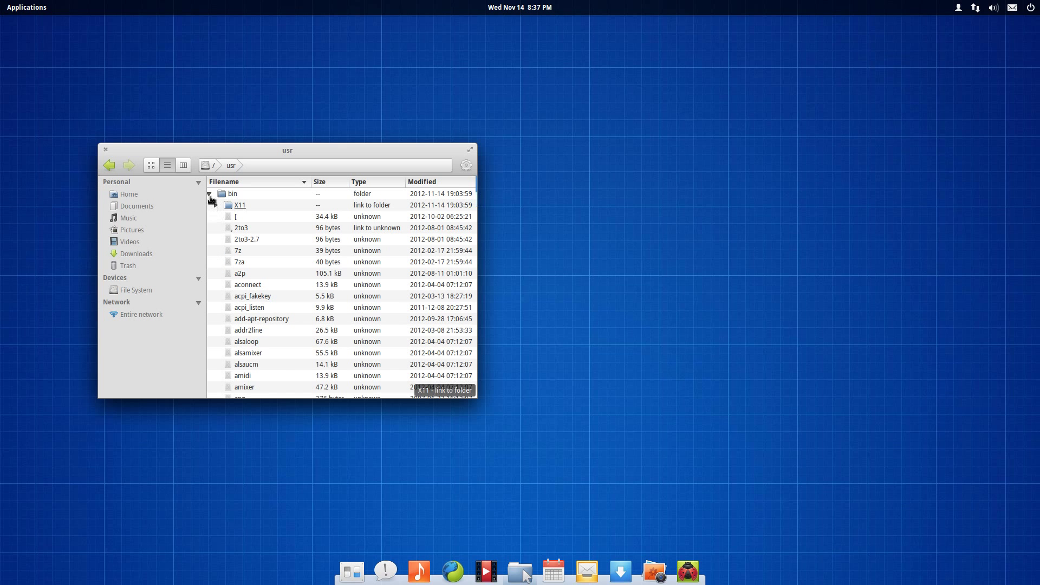
Show the usr folder in column view and browse into bin, then lib and its aspell subfolder.
click(187, 166)
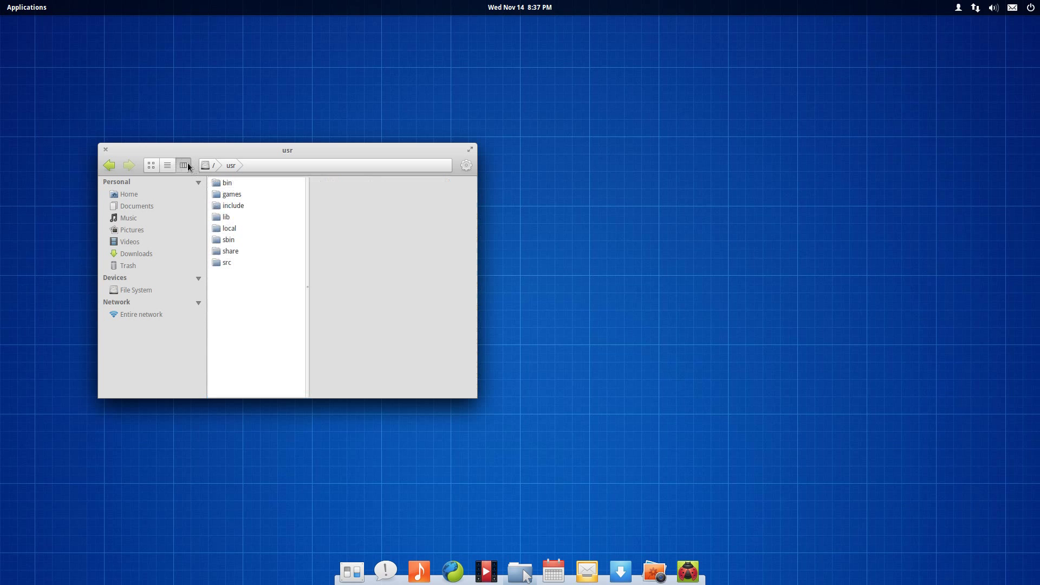
click(243, 183)
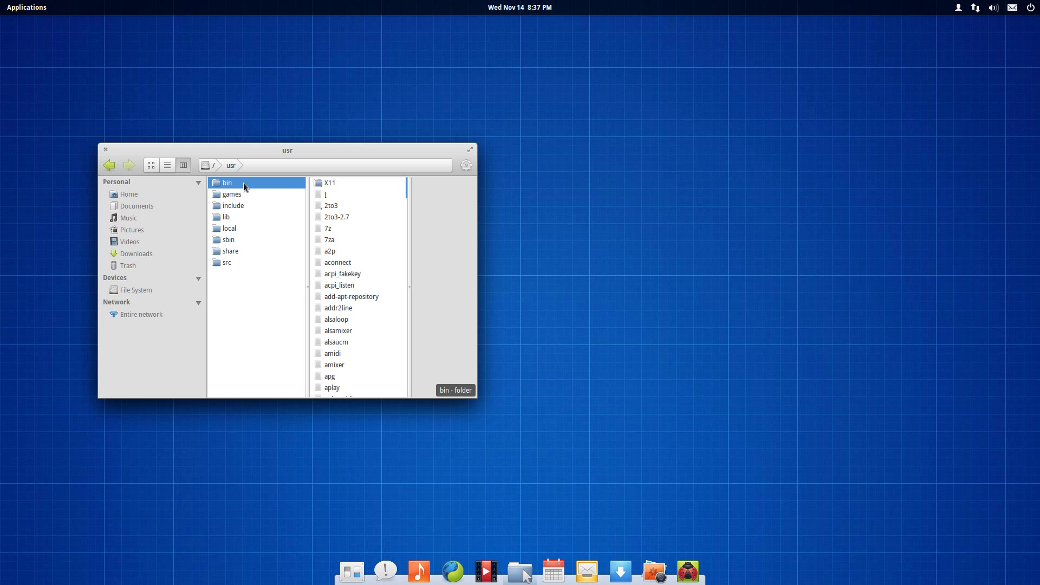
click(257, 219)
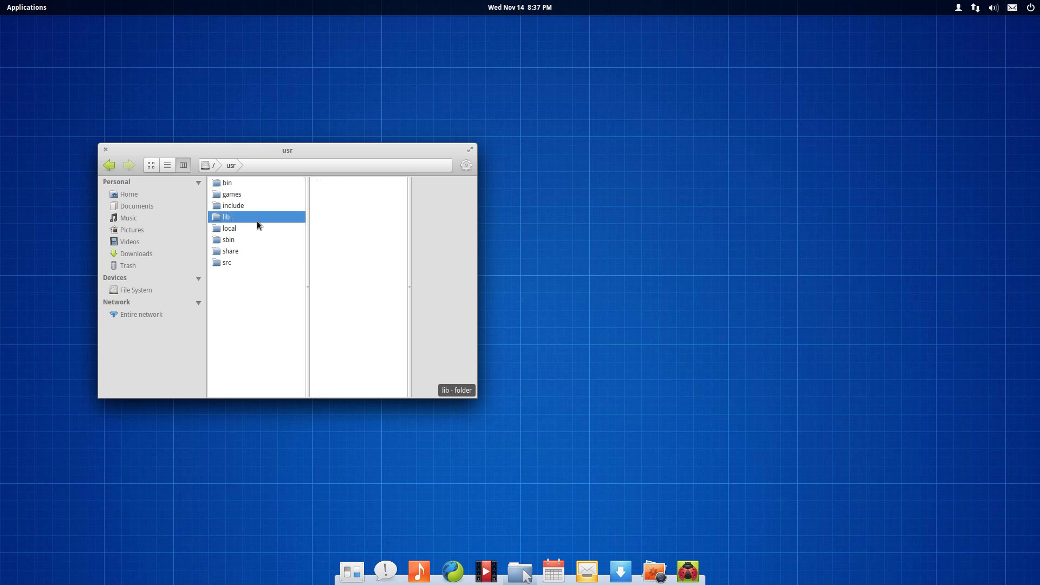
click(337, 218)
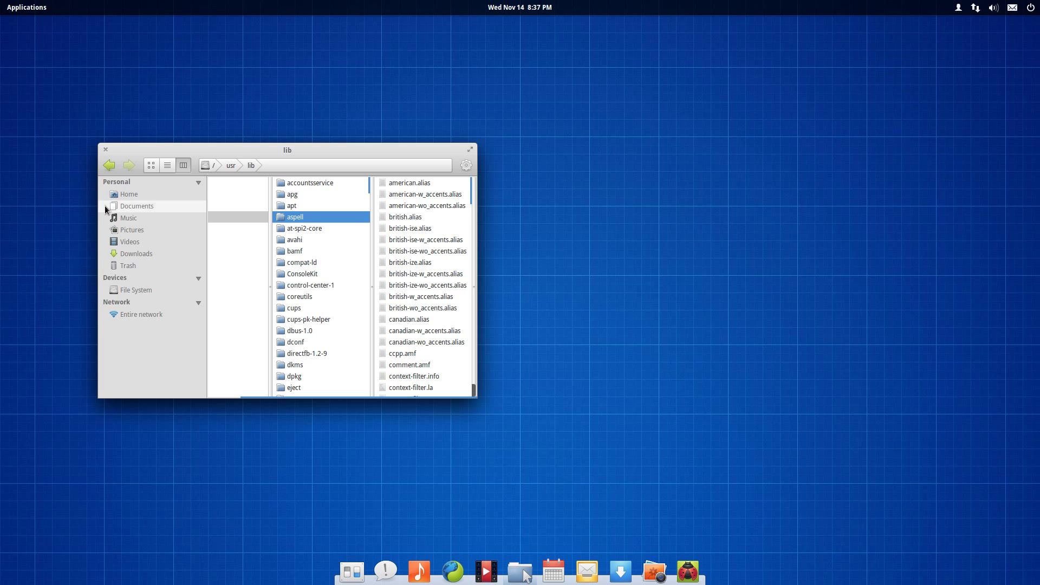
Return to the Home folder and move the file manager window to the opposite side of the desktop.
click(128, 196)
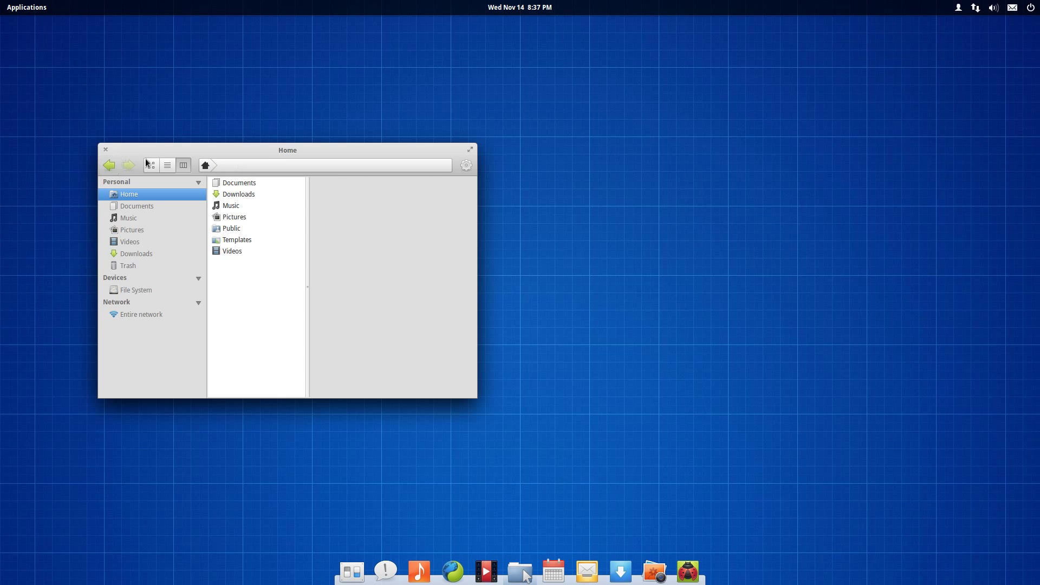
drag(148, 153, 664, 140)
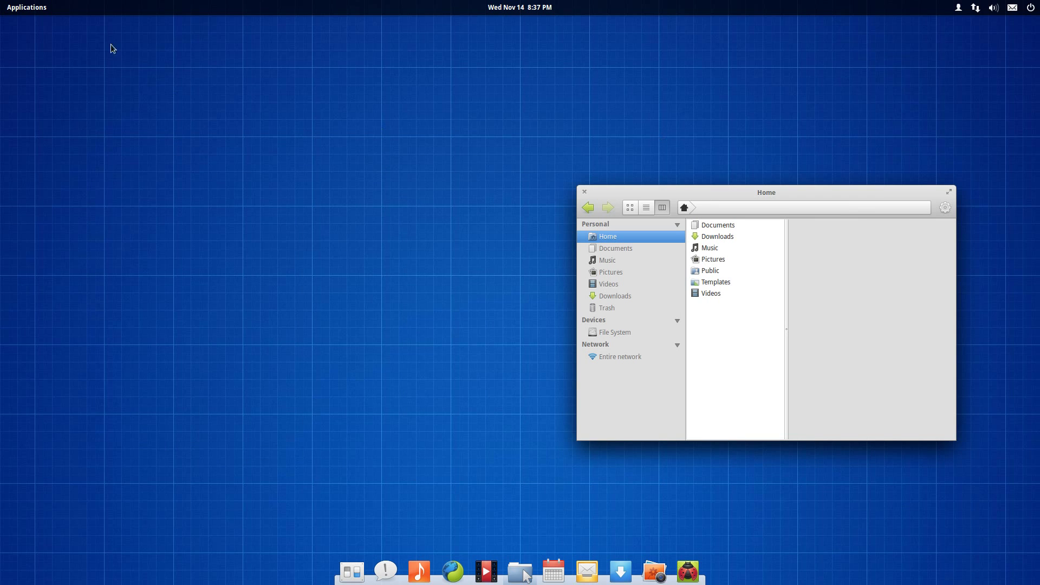
Launch the Maya calendar from the applications launcher and place its window beside the file manager.
click(26, 7)
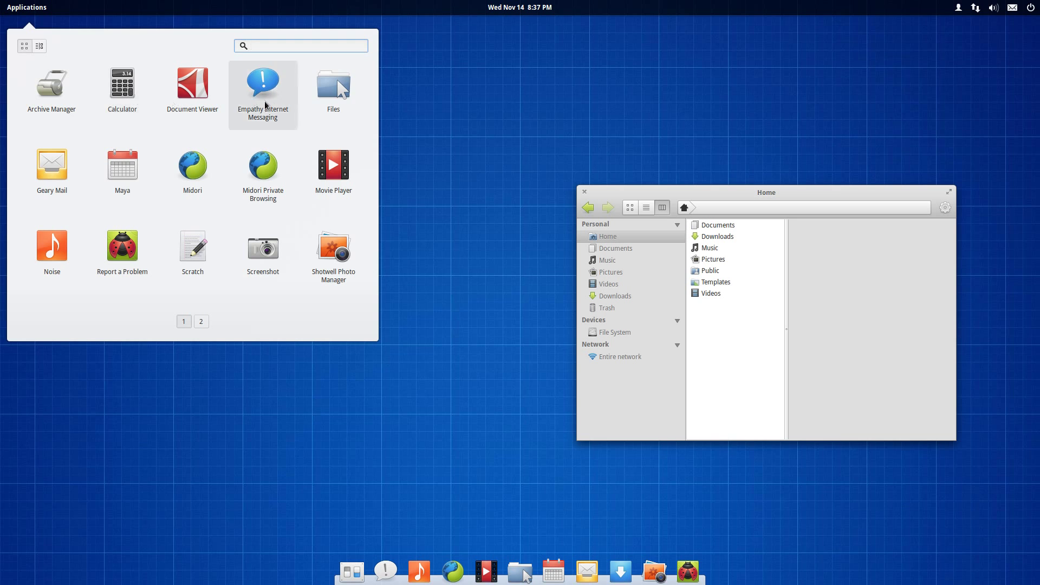
click(128, 181)
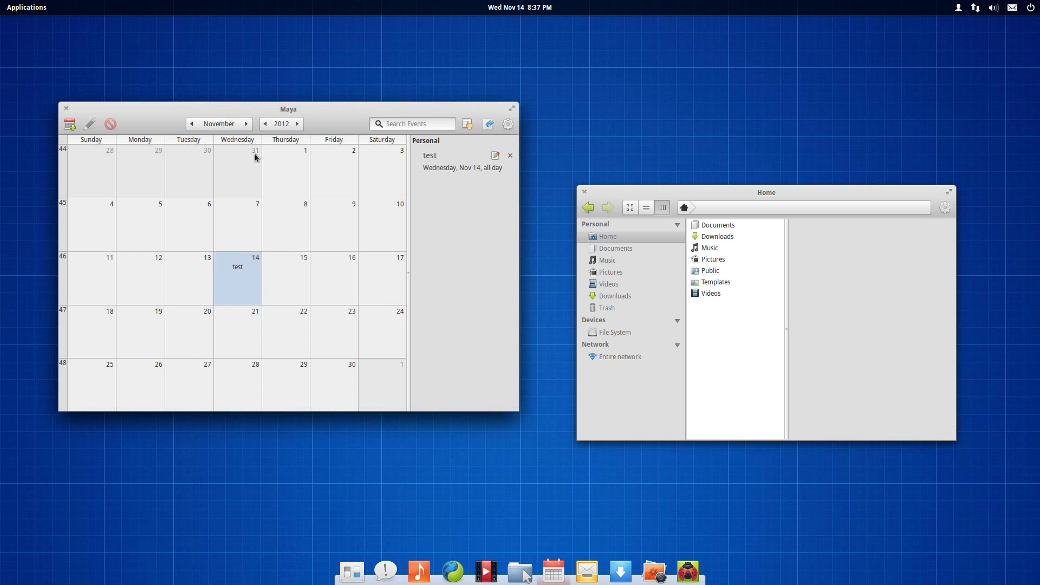
drag(316, 109, 345, 132)
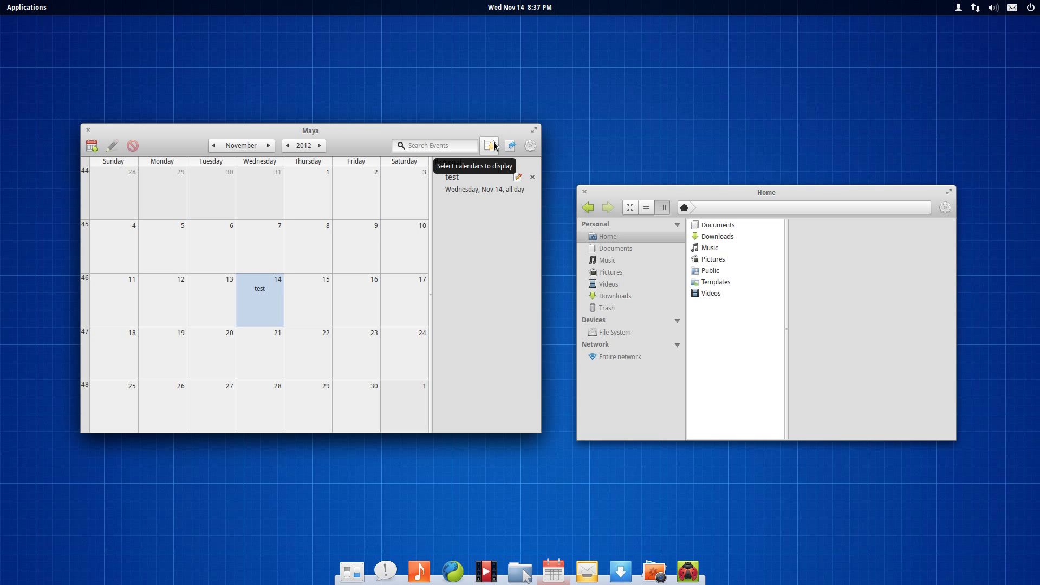
View the About information of the Maya calendar and close it.
click(530, 146)
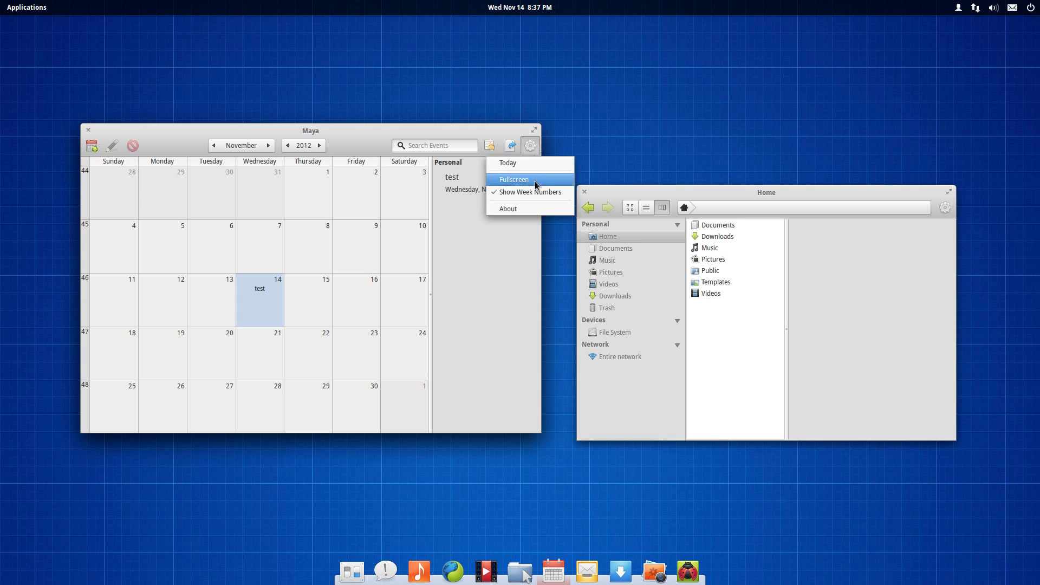
click(541, 212)
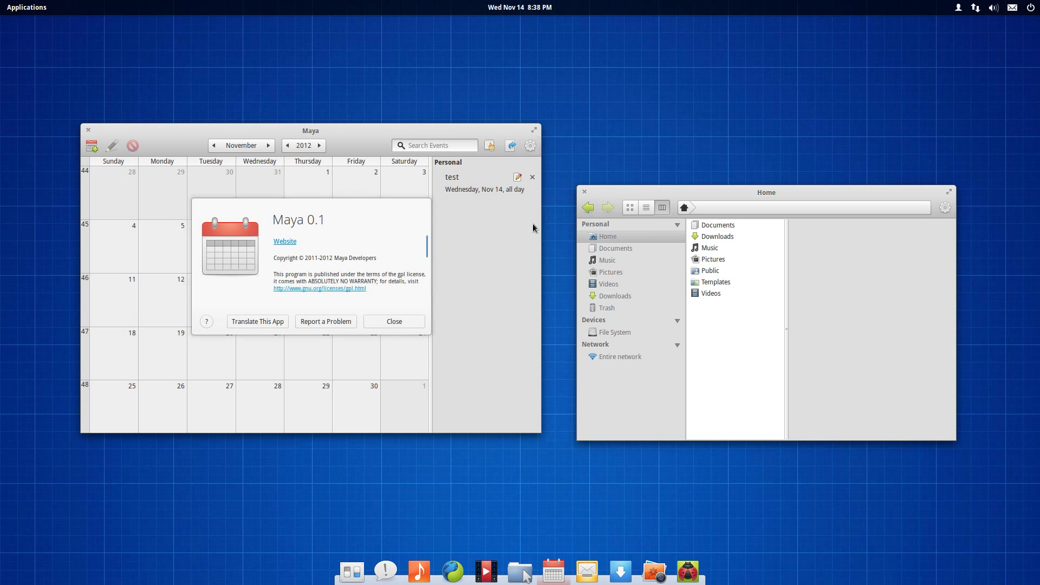
click(397, 321)
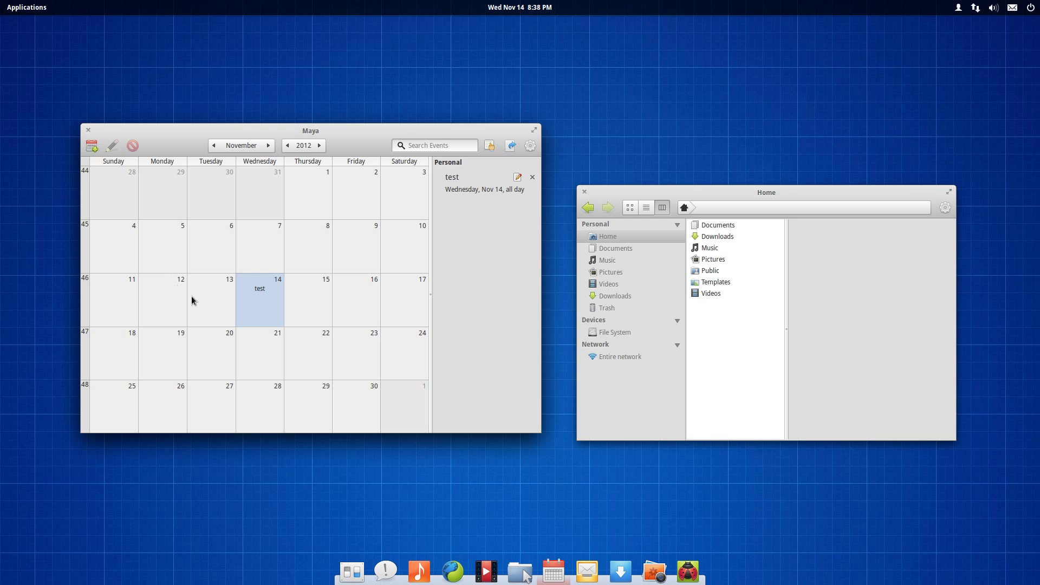
Add an all-day event titled "test event" on November 15, 2012, and delete the "test" event on November 14.
click(310, 305)
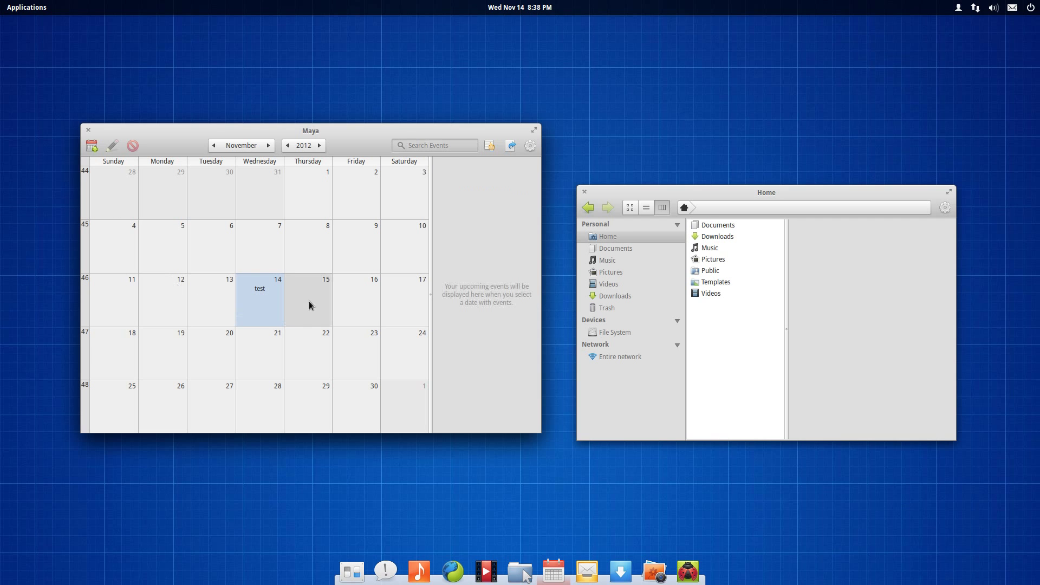
click(92, 145)
click(245, 266)
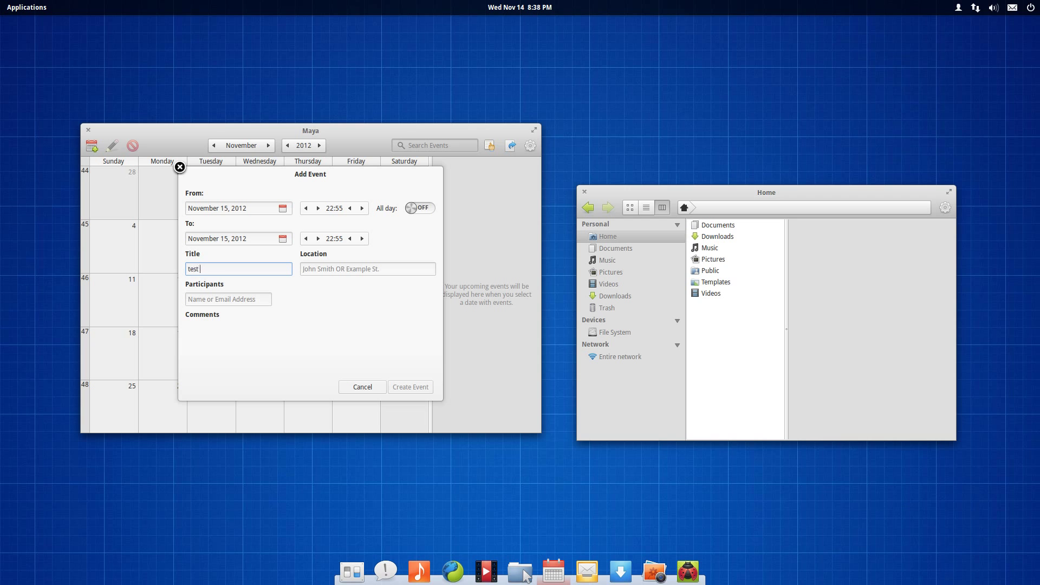
click(345, 271)
click(412, 207)
click(424, 385)
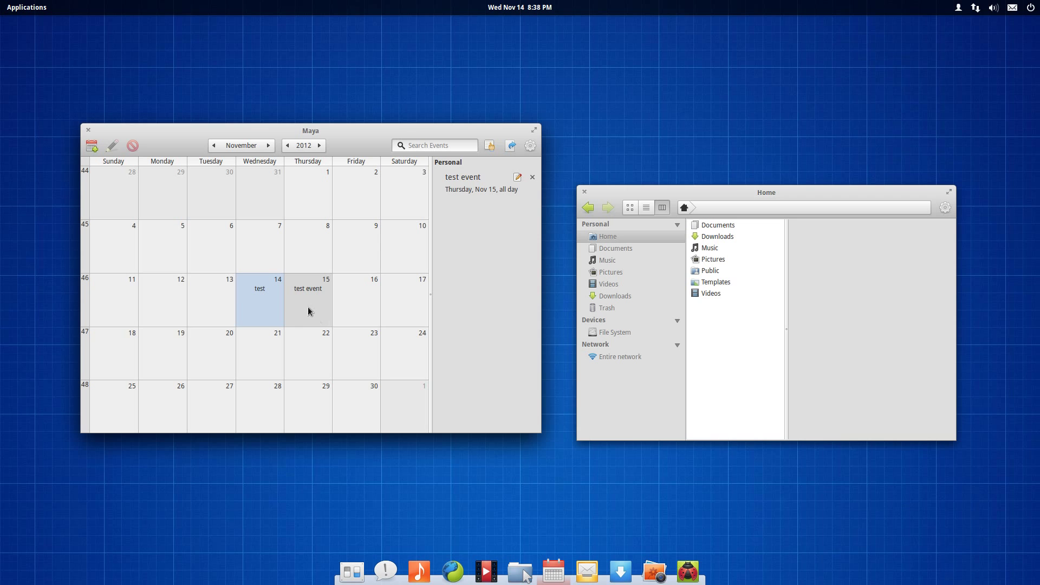
click(533, 177)
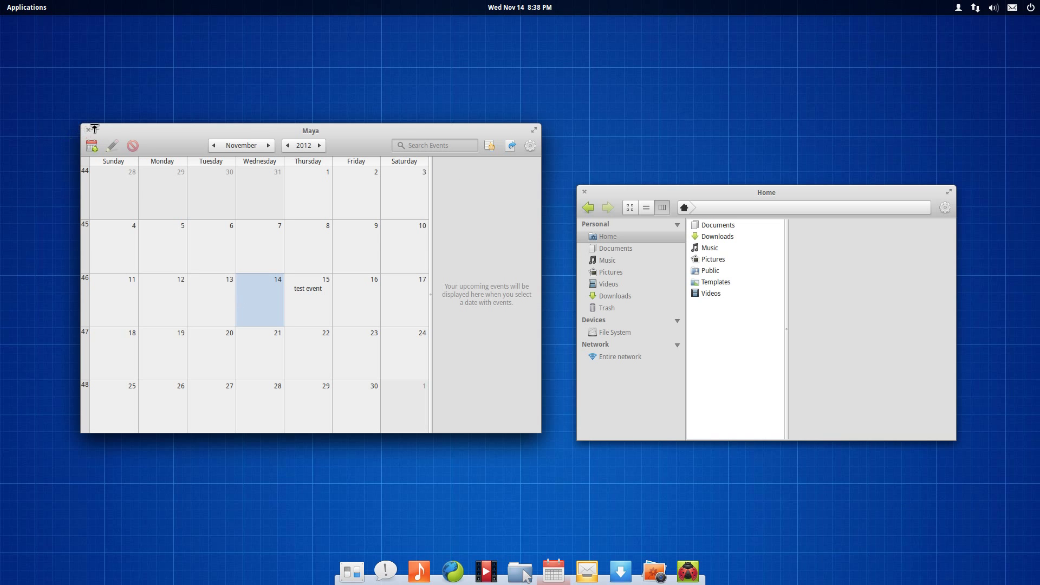
Launch the Noise music player from the applications launcher, close Maya, and move the Noise window over Maya's former place.
click(23, 8)
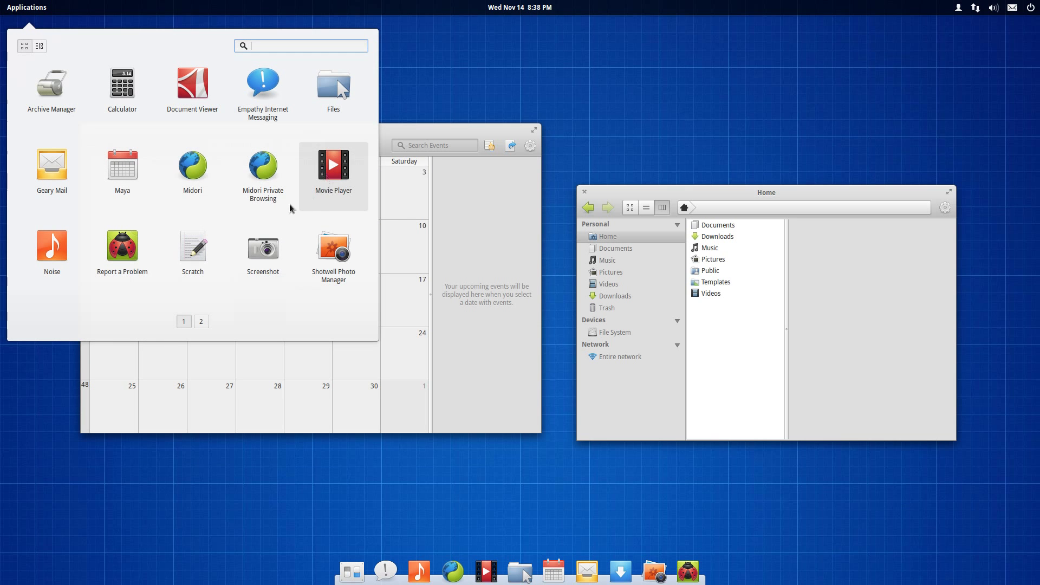
click(52, 259)
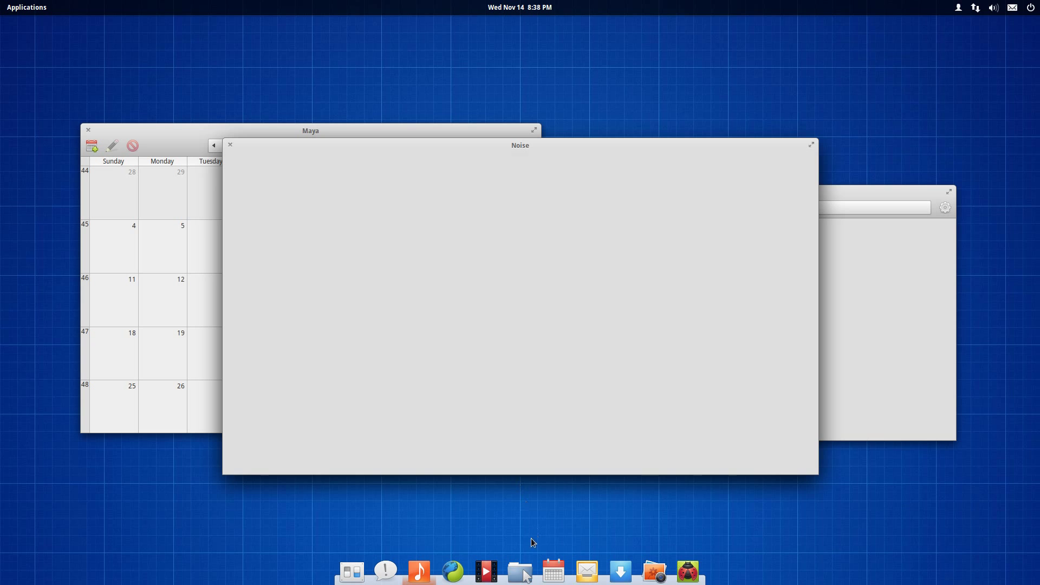
click(87, 132)
drag(605, 152, 517, 143)
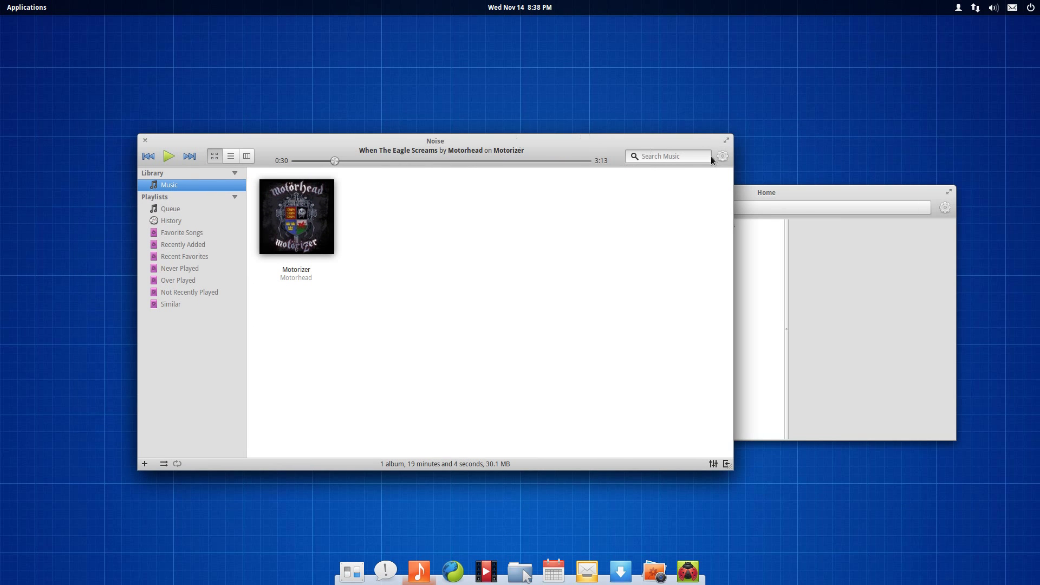
Look at the Motorizer album's track list, and view the music library as a list, in columns and again as albums.
click(304, 233)
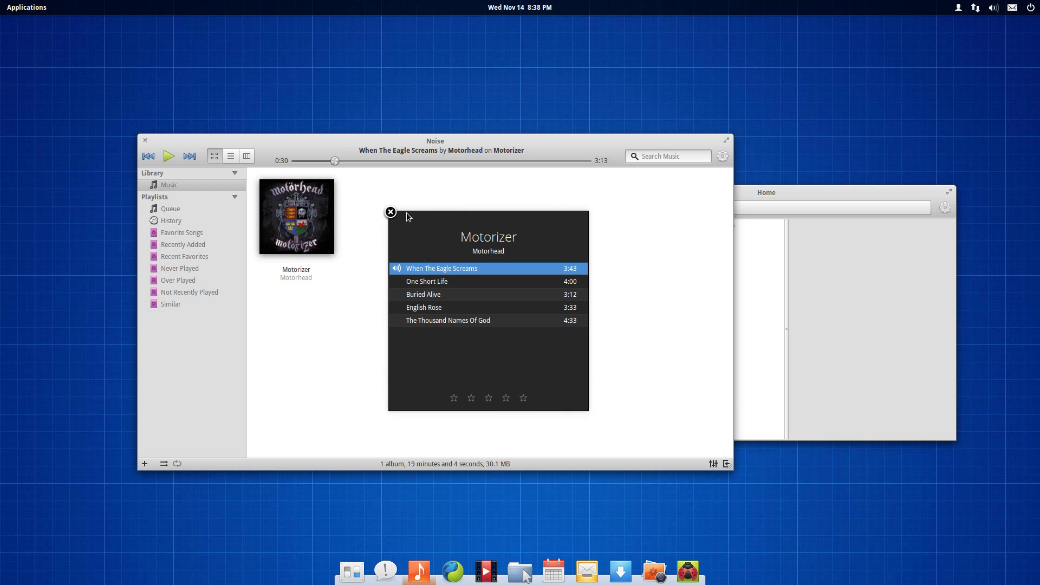
click(390, 212)
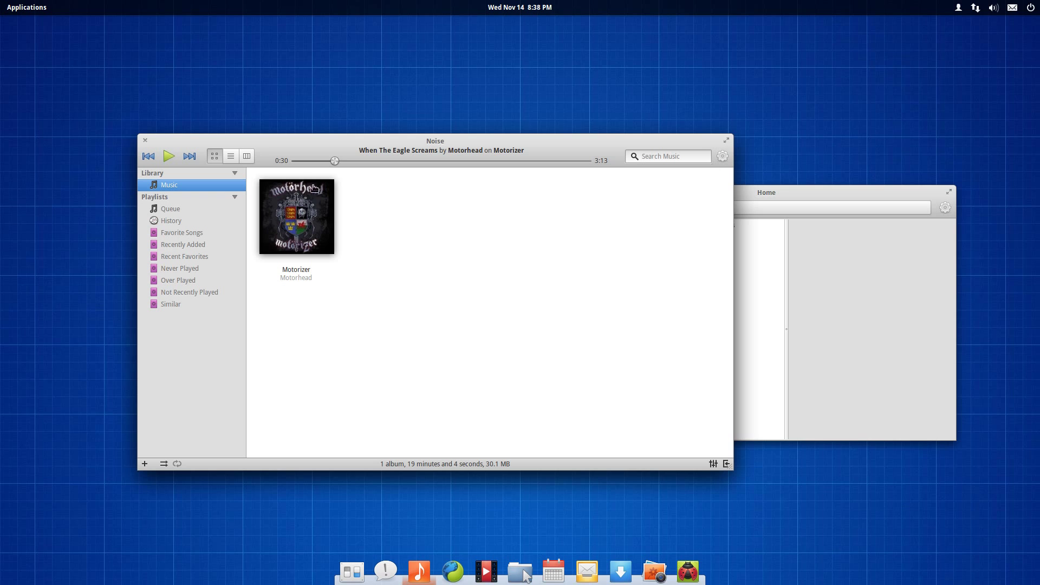
click(231, 156)
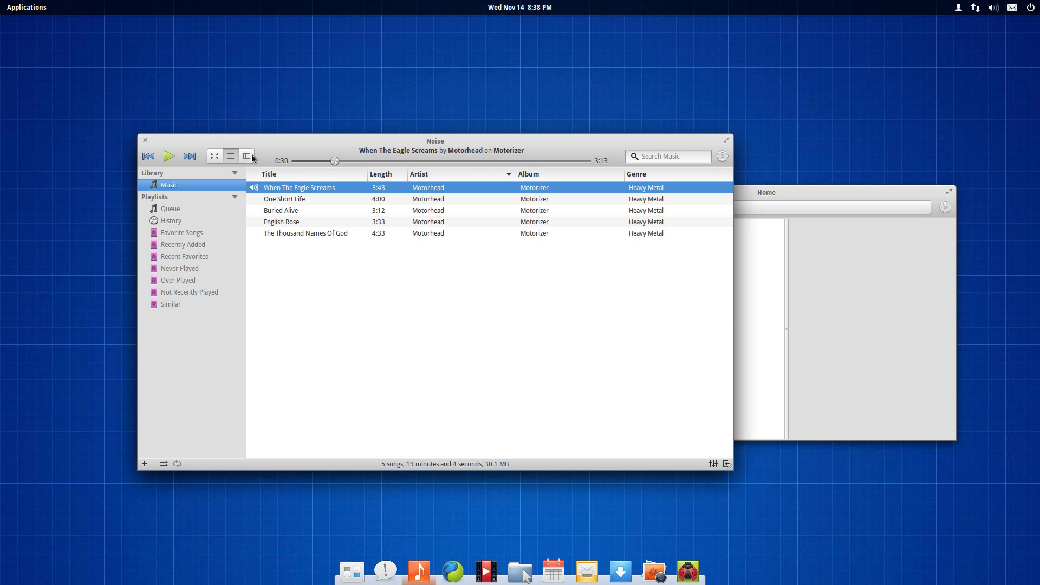
click(246, 156)
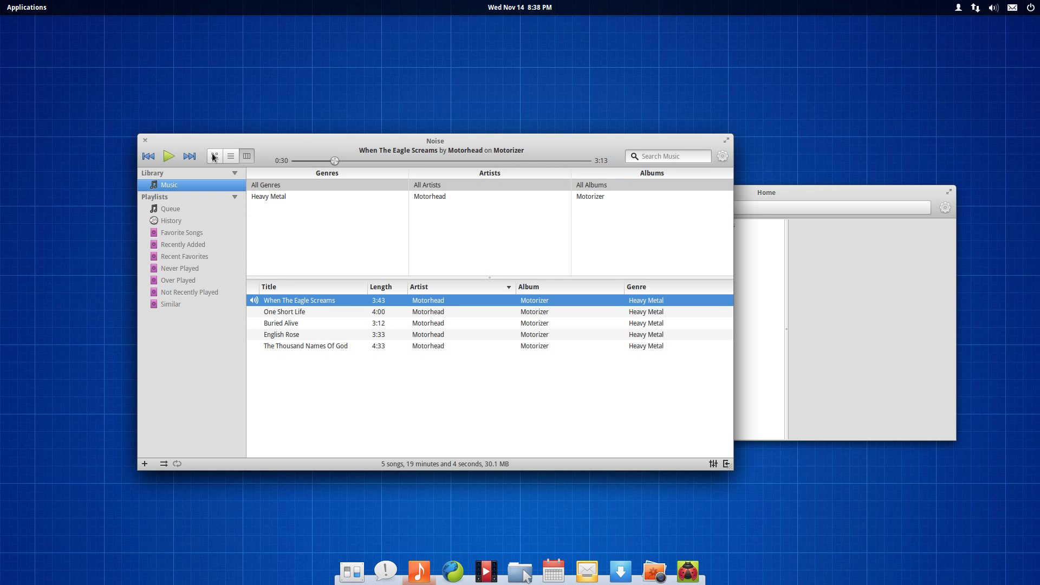
click(214, 156)
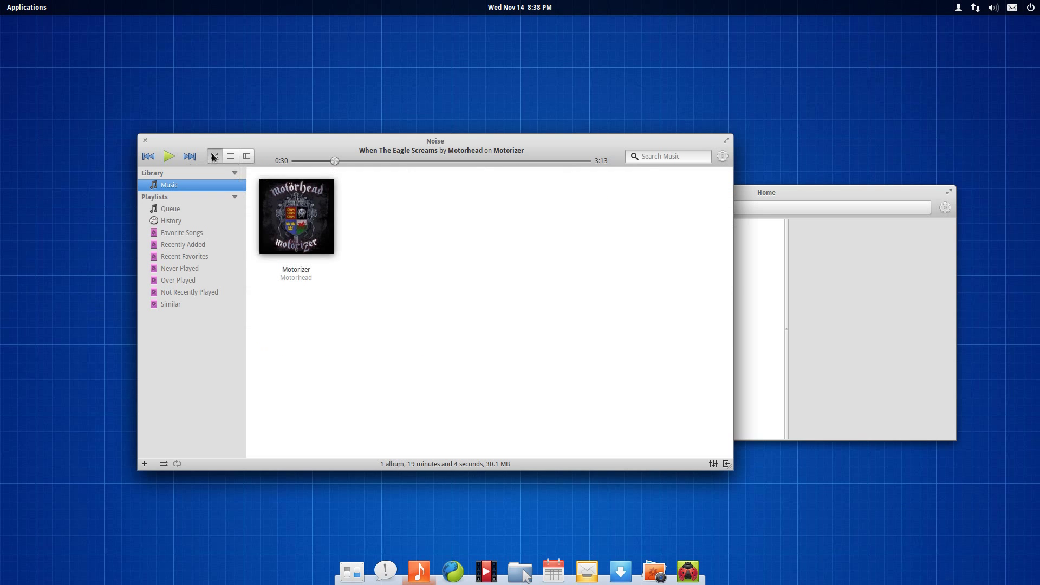
Show and hide the song information pane, and review the general preferences of the music player.
click(727, 463)
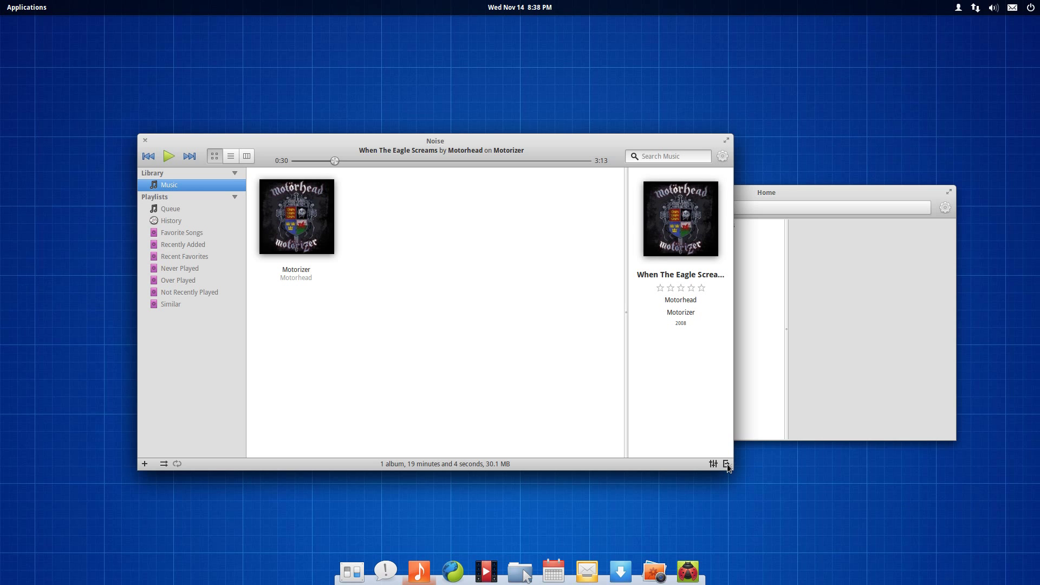
click(727, 465)
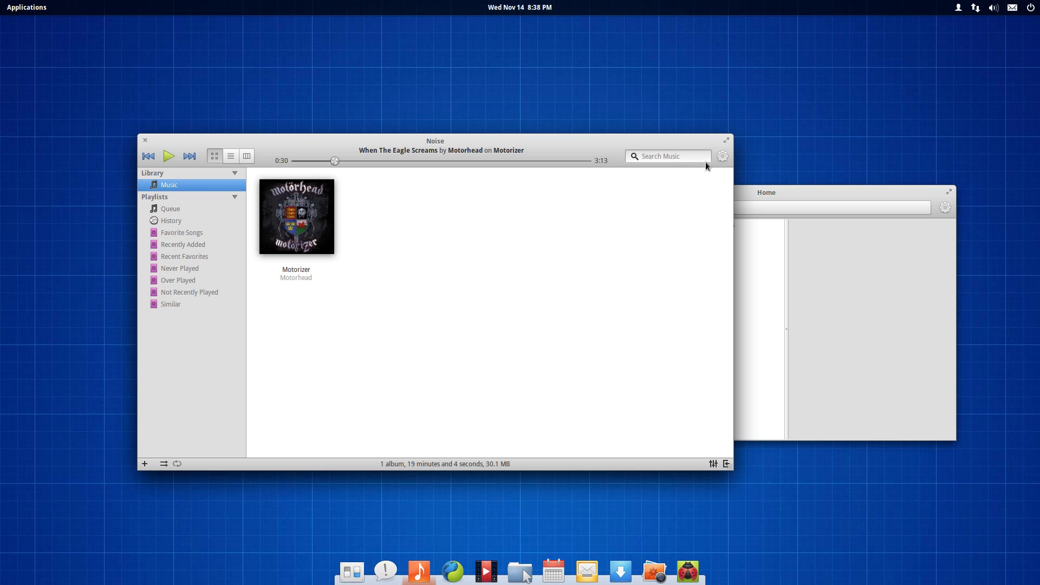
click(722, 156)
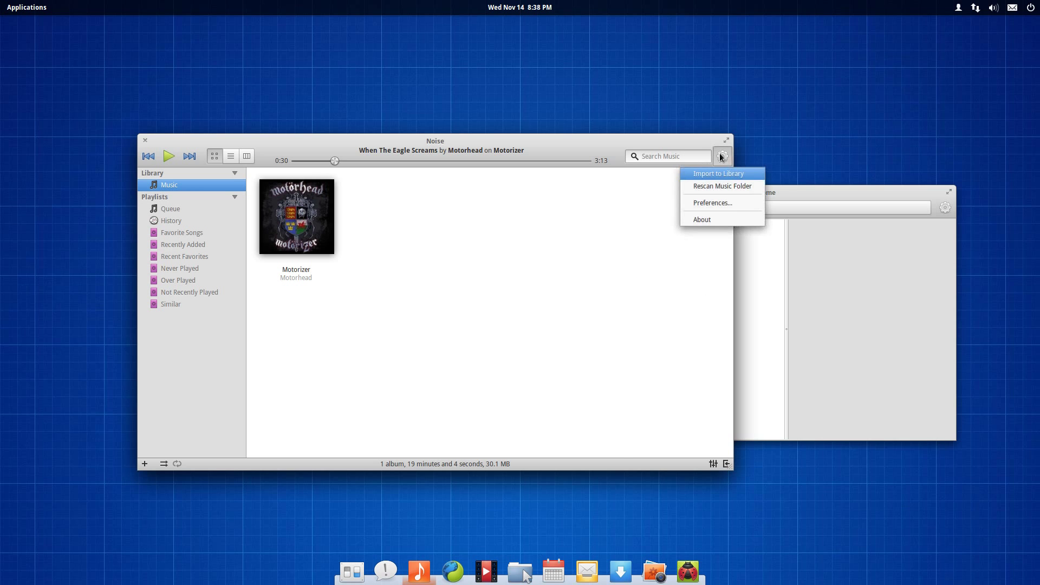
click(735, 203)
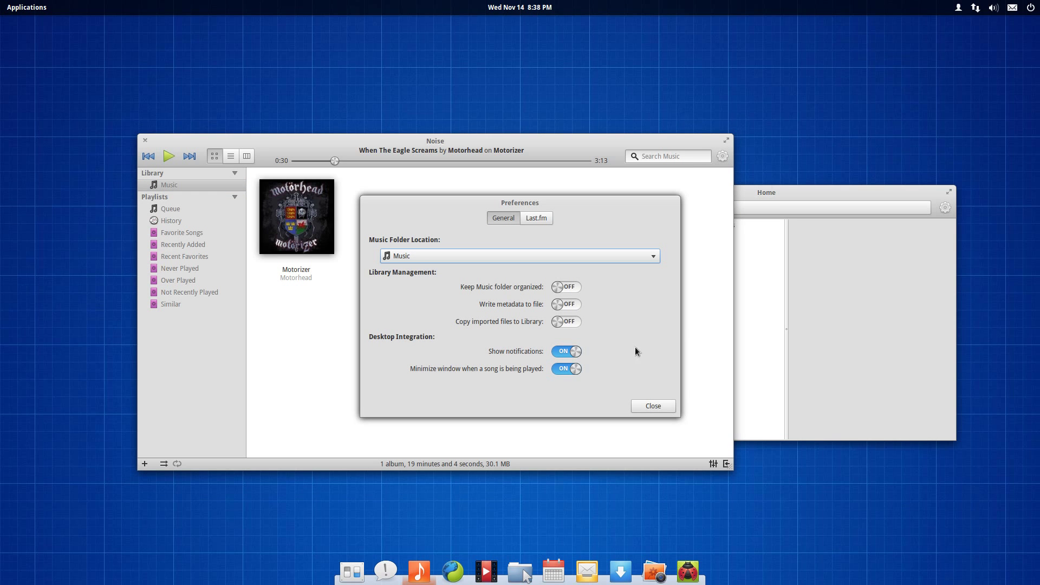
click(658, 410)
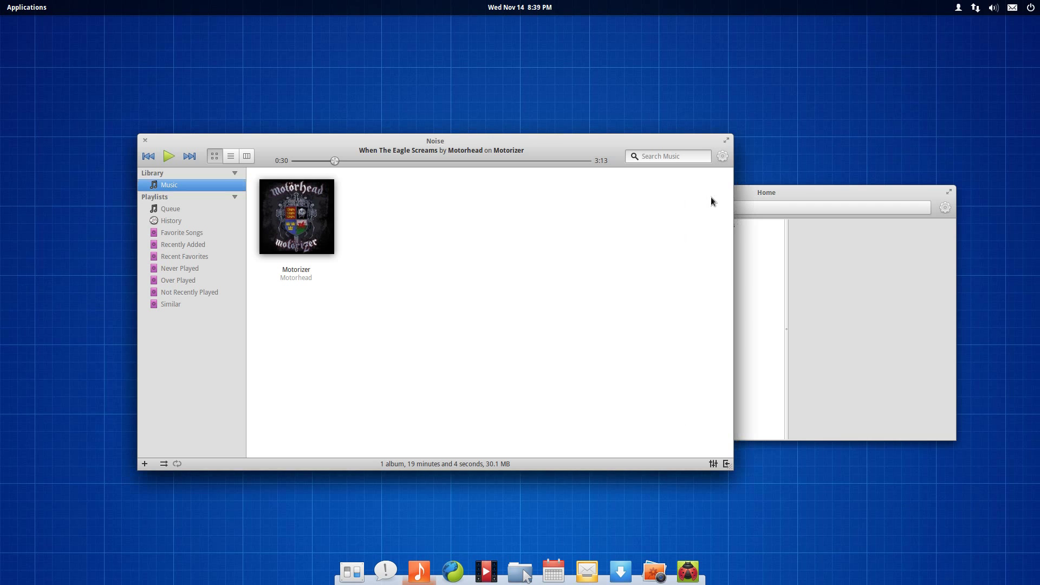
View the About information of the Noise music player and close it.
click(718, 159)
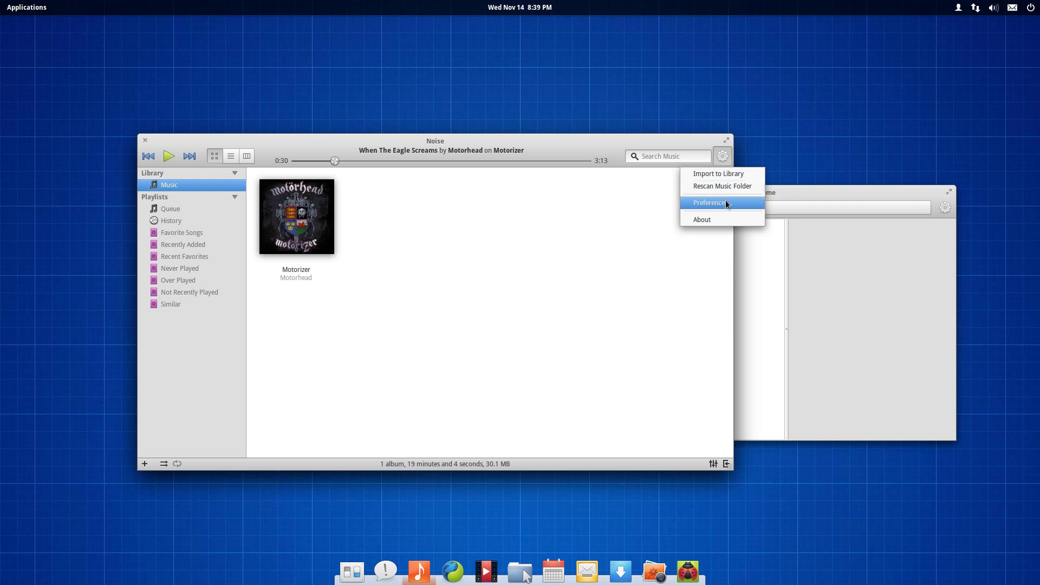
click(720, 220)
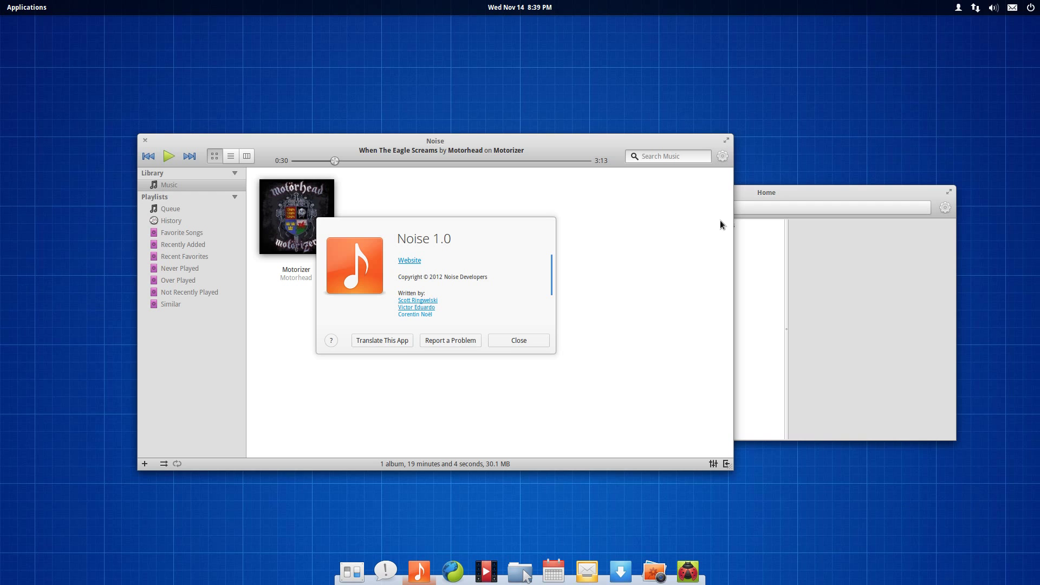
click(507, 341)
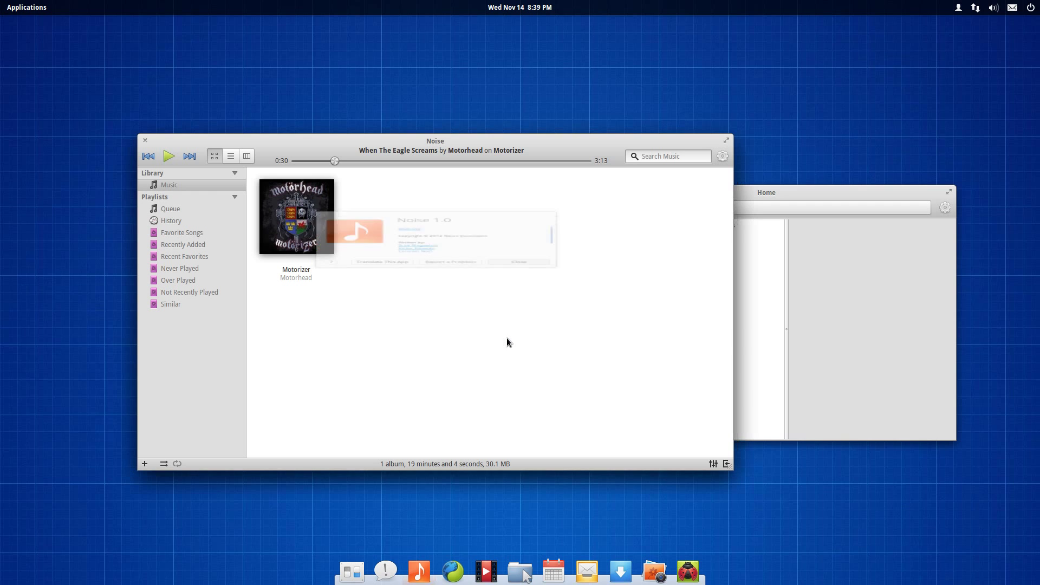
Try the Soft and Reggae presets in the equalizer, return to the Rock preset, and close the equalizer.
click(714, 464)
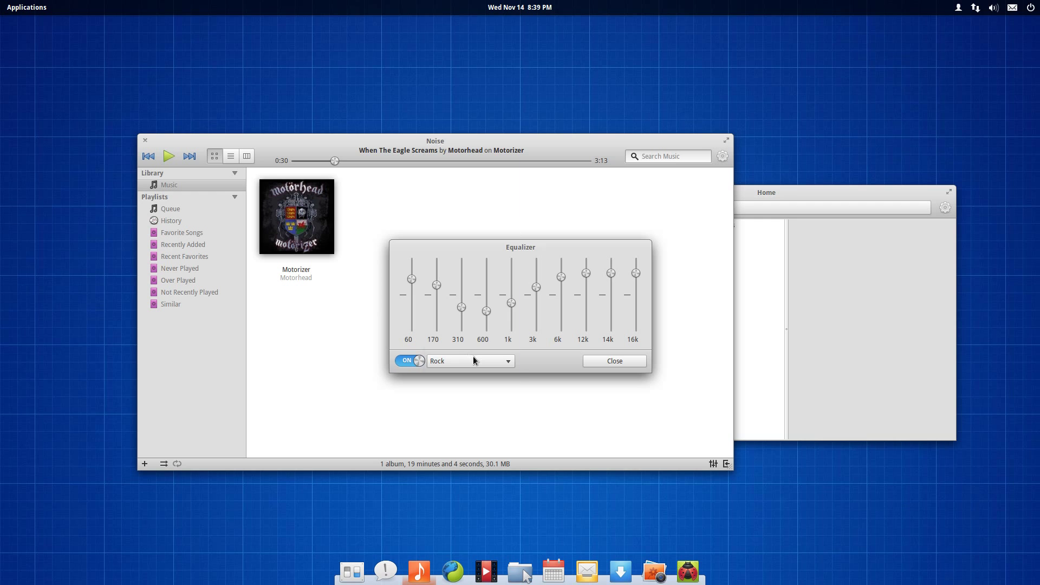
click(473, 360)
click(481, 372)
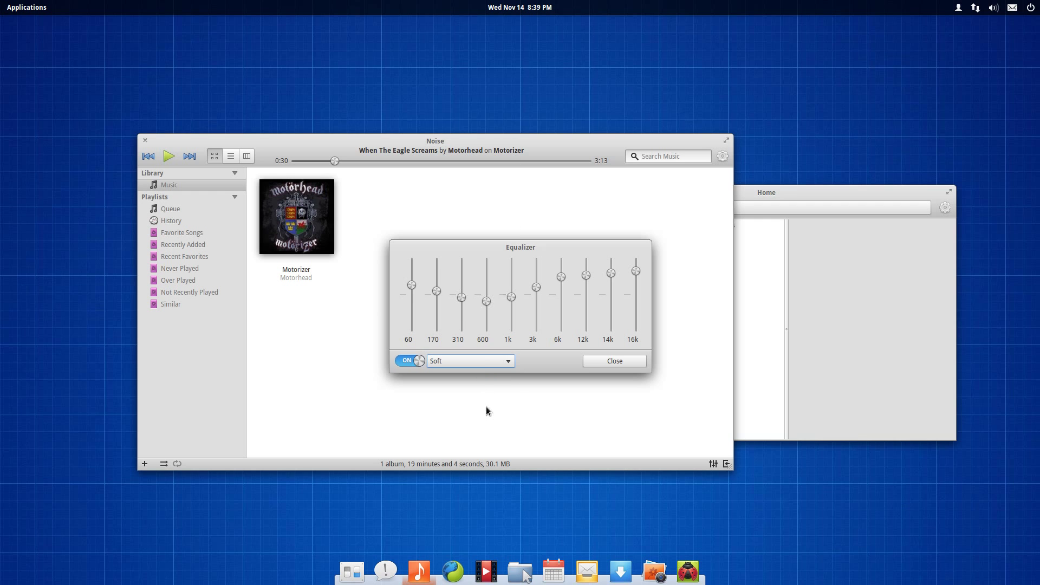
click(482, 364)
click(489, 325)
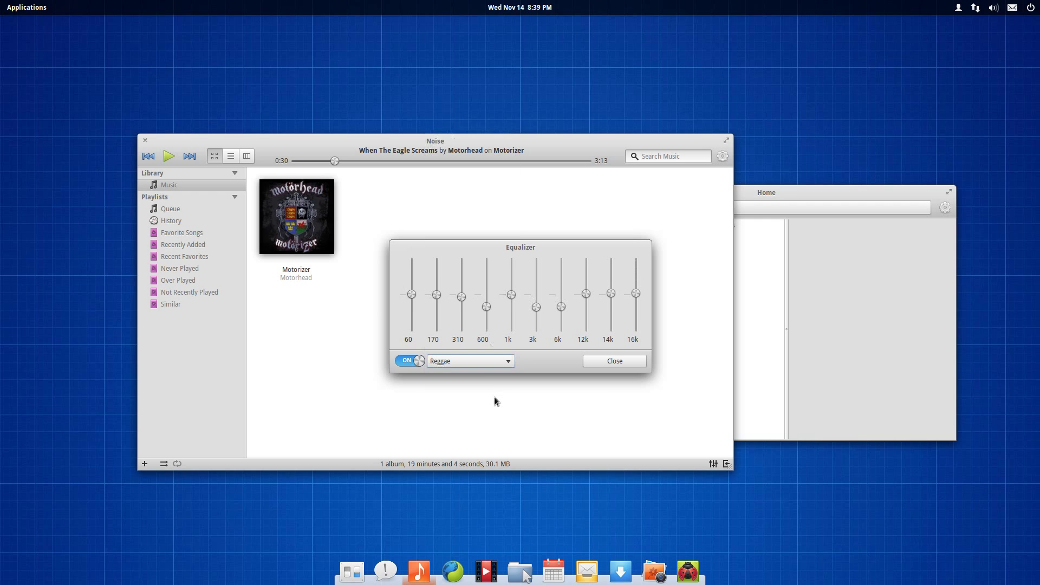
click(483, 363)
click(488, 374)
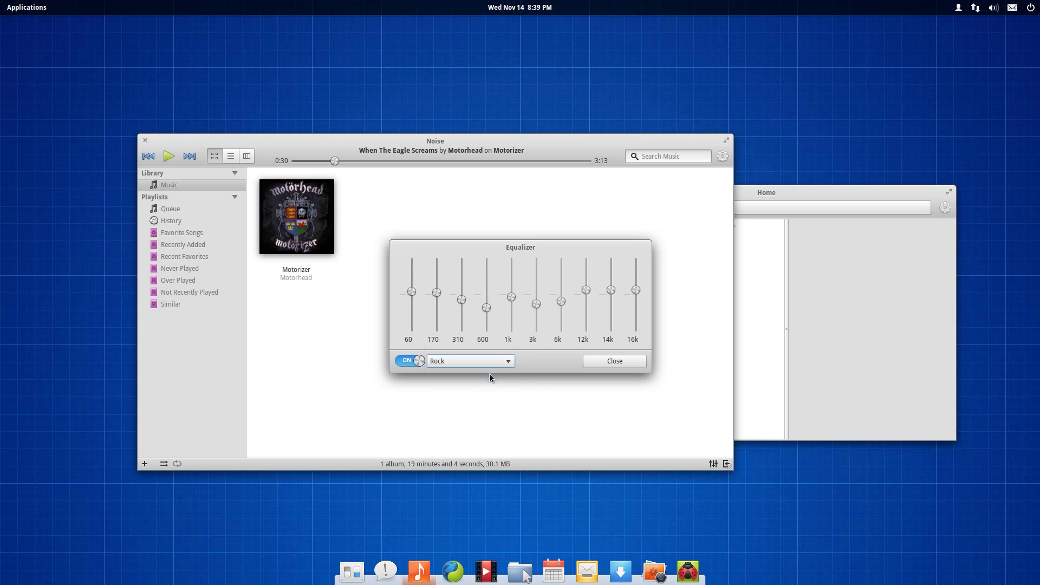
click(604, 358)
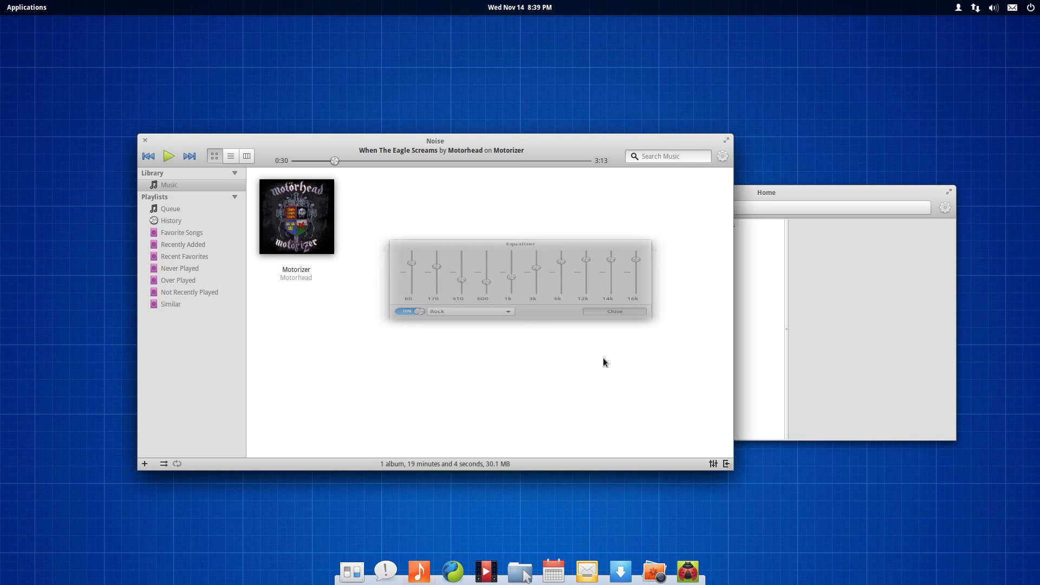
Close the Noise music player and launch the Scratch text editor from the applications launcher.
click(146, 142)
click(27, 7)
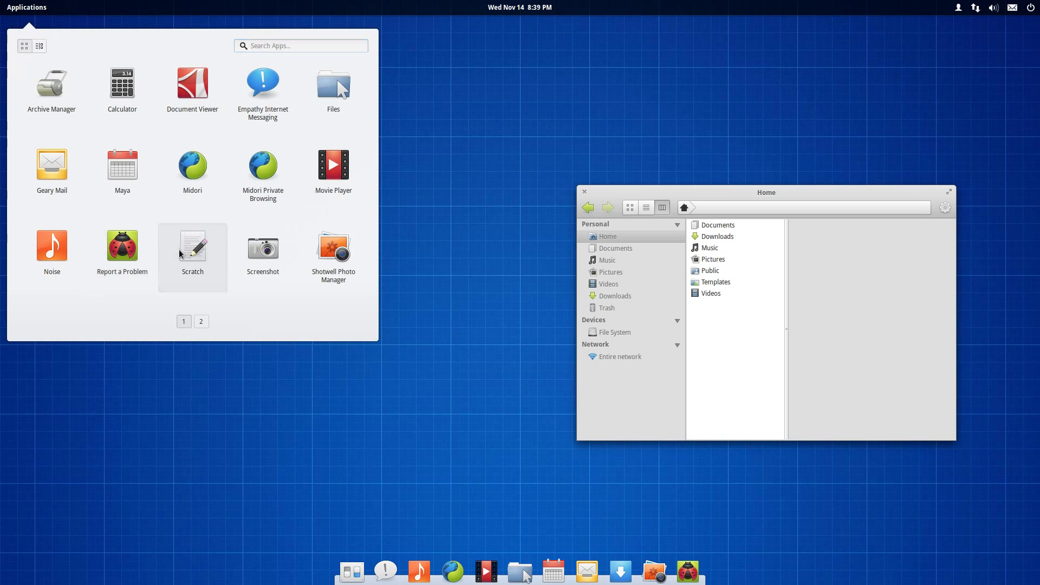
key(Escape)
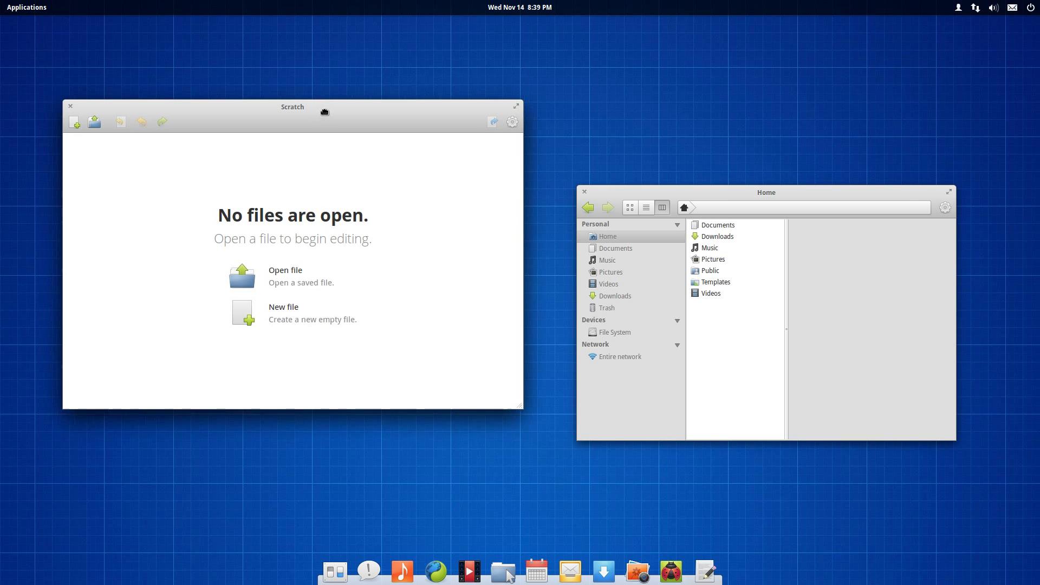
View the About information of the Scratch text editor and close it.
click(515, 121)
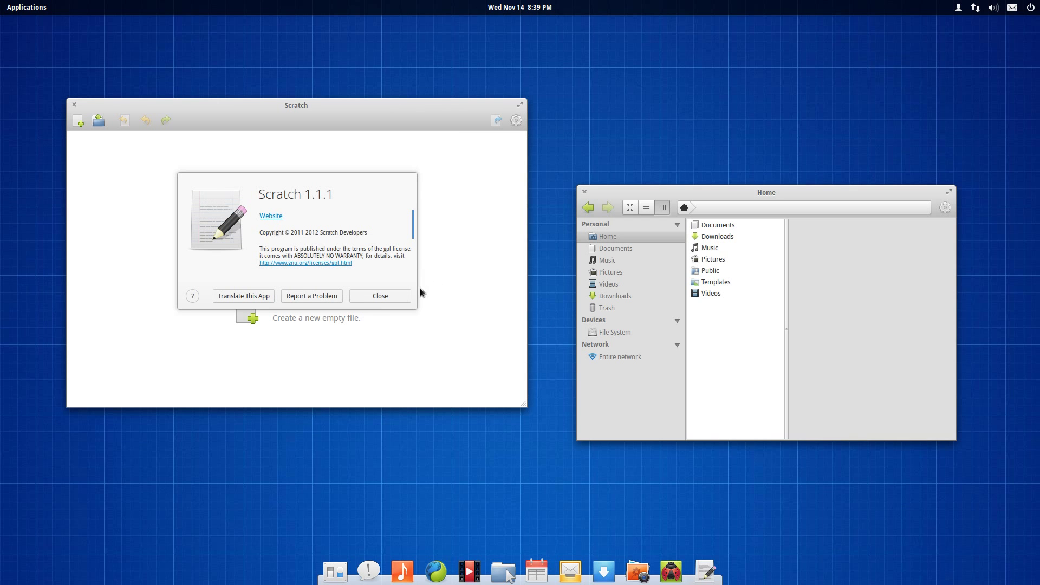
click(401, 298)
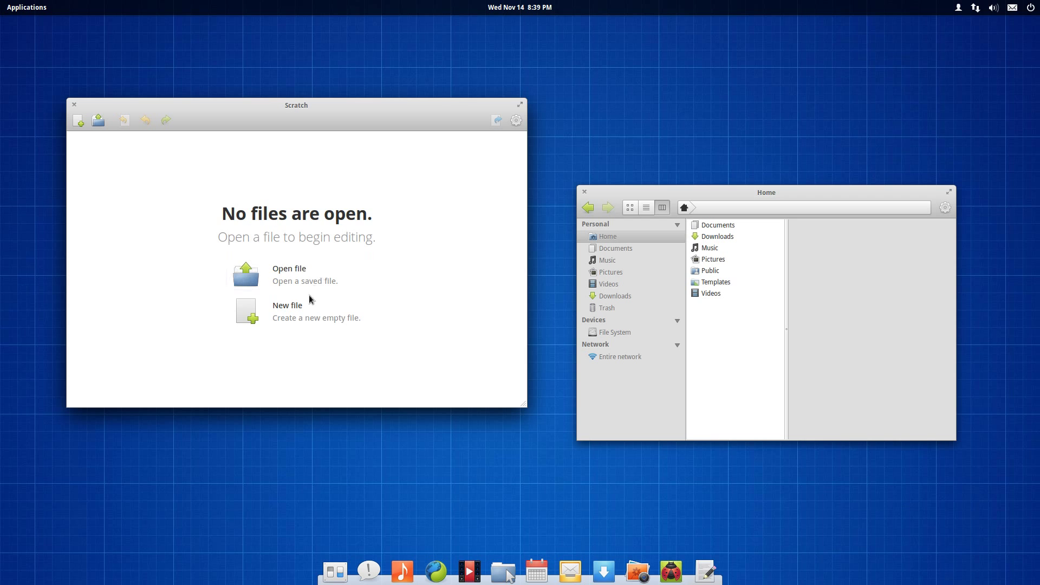
Create a new empty document in Scratch, then view its Behavior, Interface and Extensions preferences and close them.
click(305, 320)
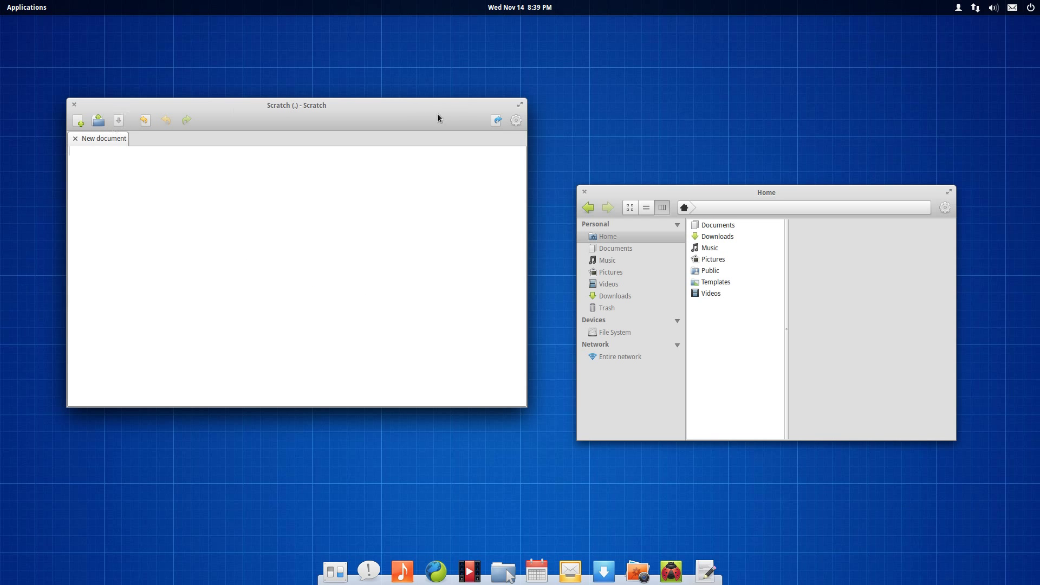
click(515, 122)
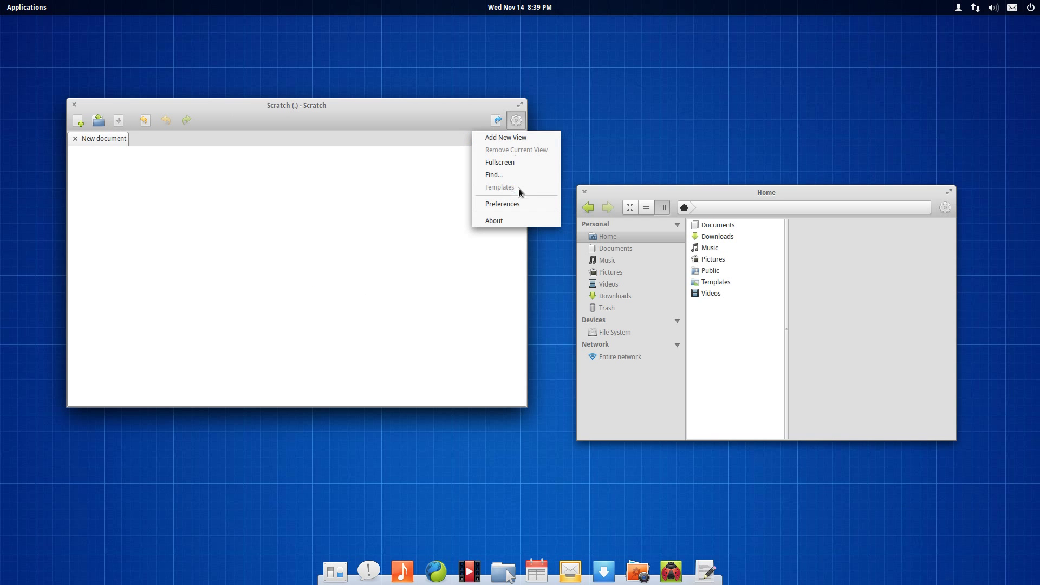
click(520, 204)
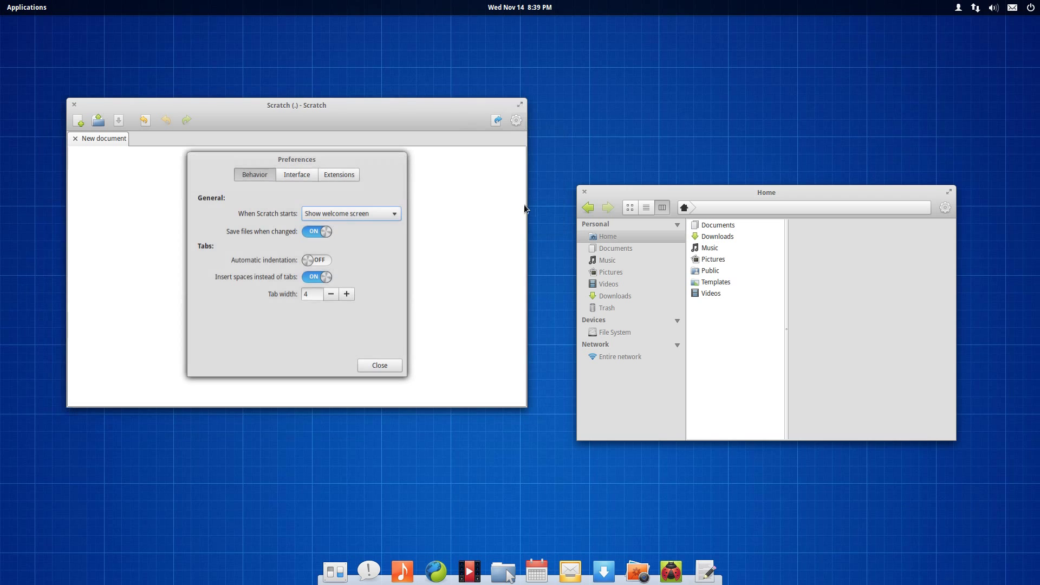
click(300, 176)
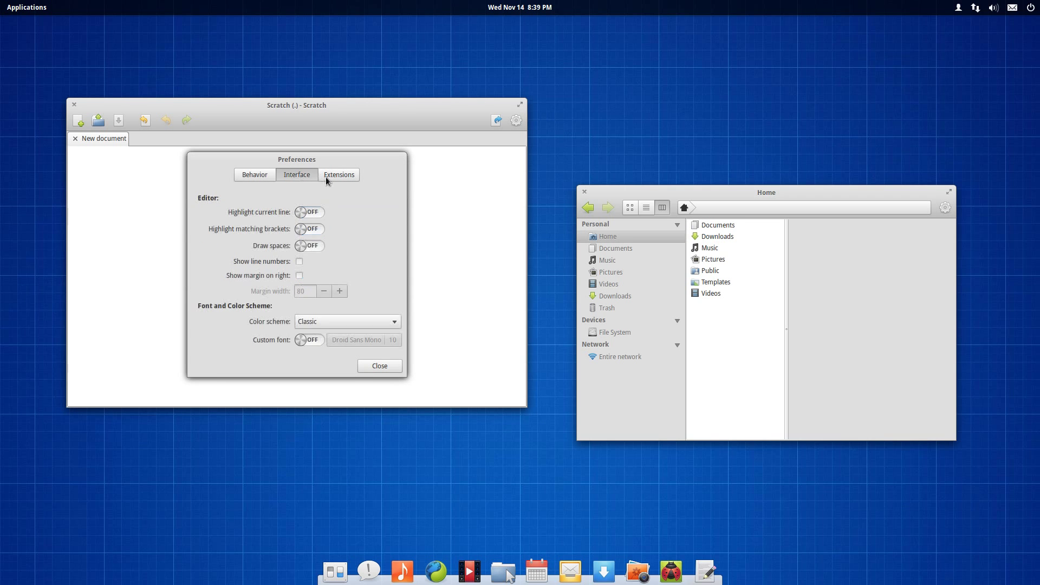
click(330, 179)
click(385, 366)
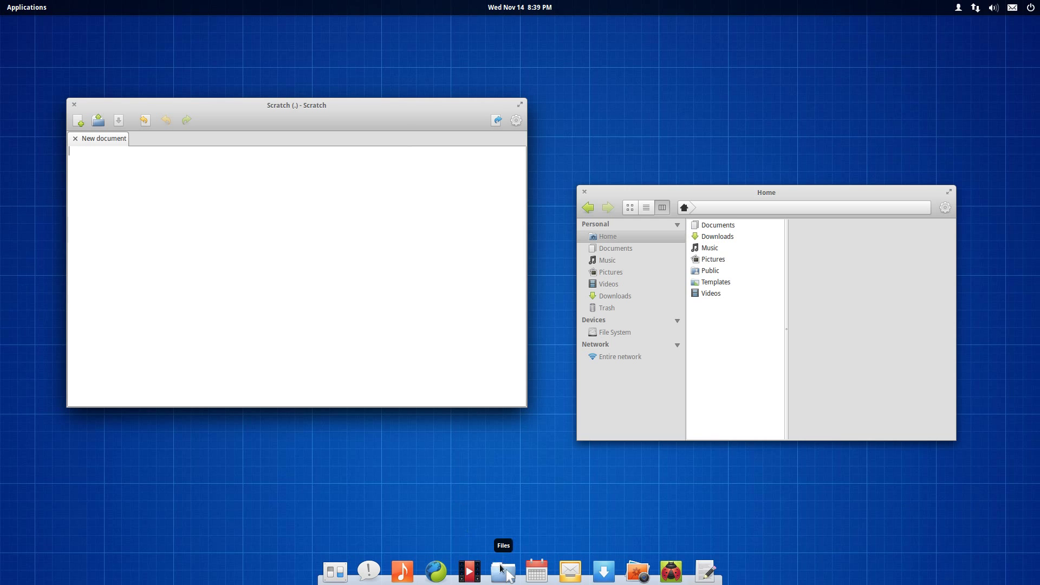
Open a second Files window from the dock and place it overlapping the Scratch and Home windows.
click(500, 551)
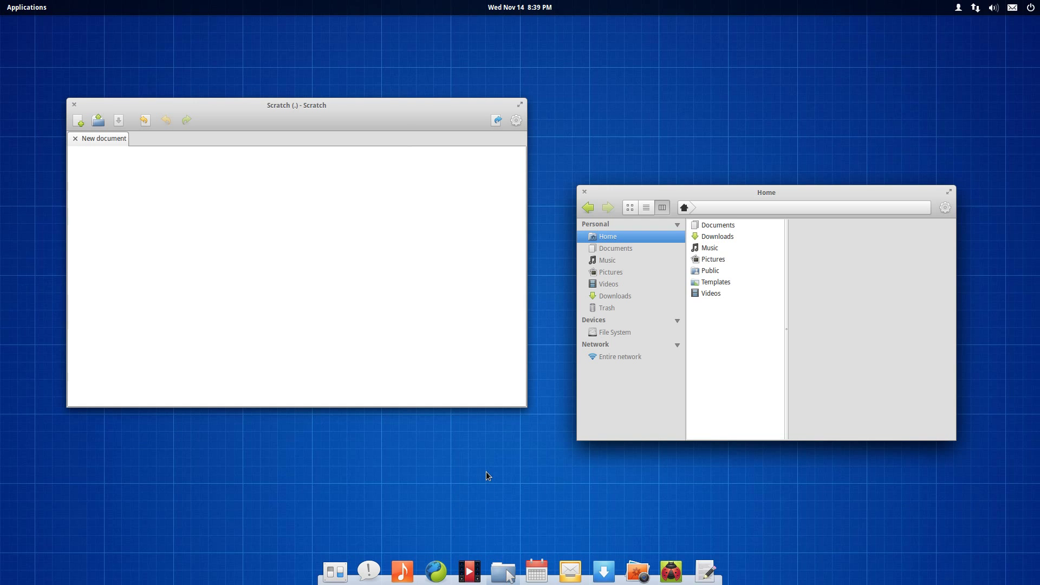
right_click(497, 580)
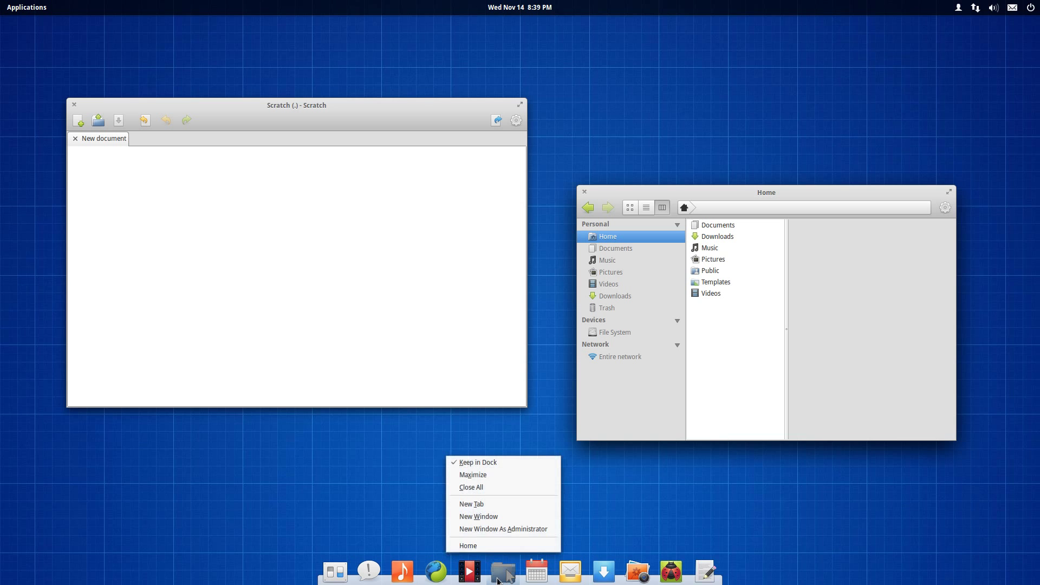
click(507, 514)
drag(420, 41, 541, 246)
click(179, 114)
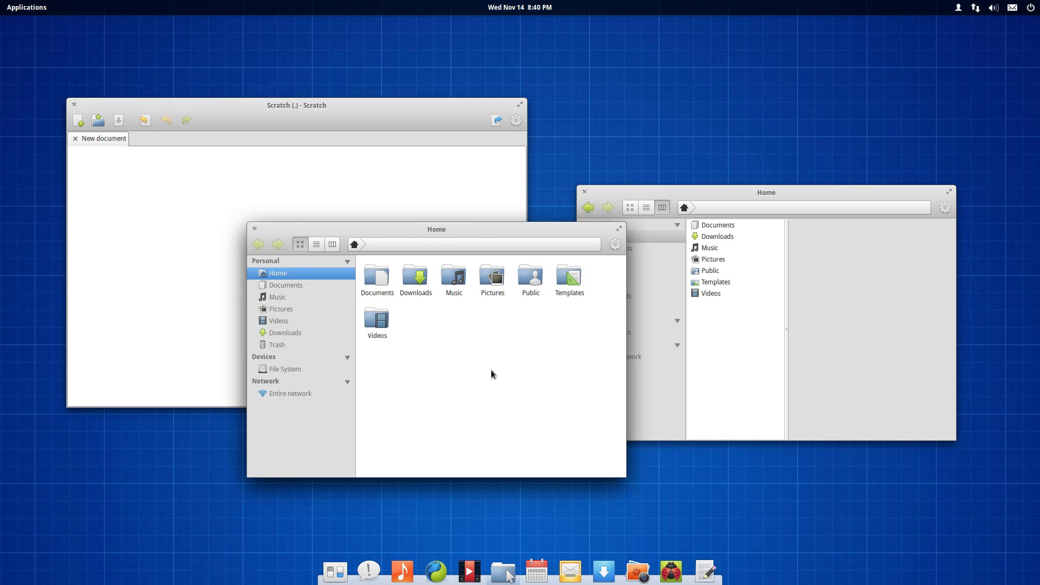
Send the Scratch window to a new second workspace and reposition it there nearer the centre.
key(super+Down)
drag(486, 576, 553, 545)
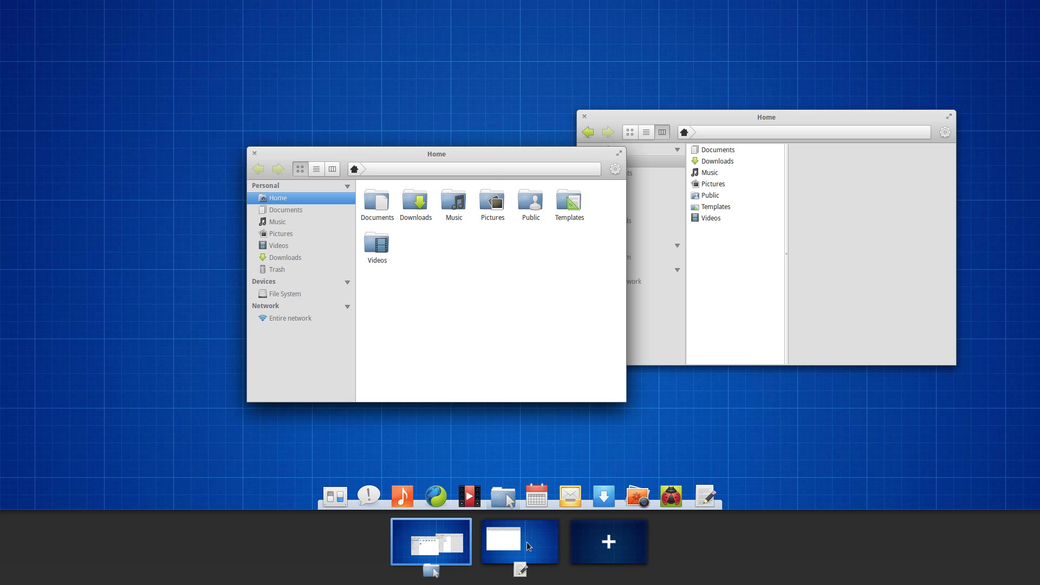
click(529, 546)
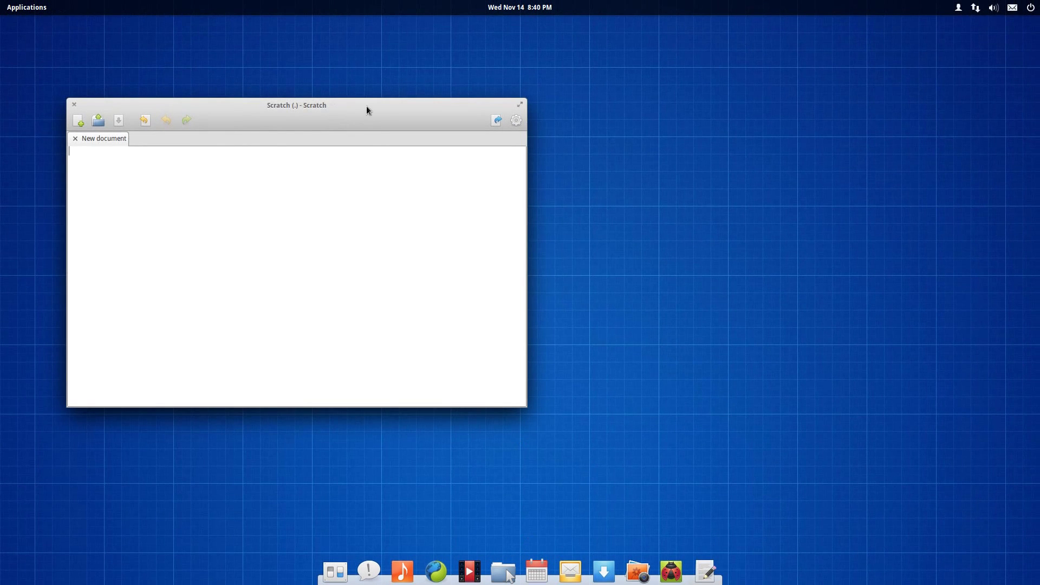
drag(367, 110, 566, 106)
Bring the Scratch window back to the first workspace and return to that workspace.
key(super+s)
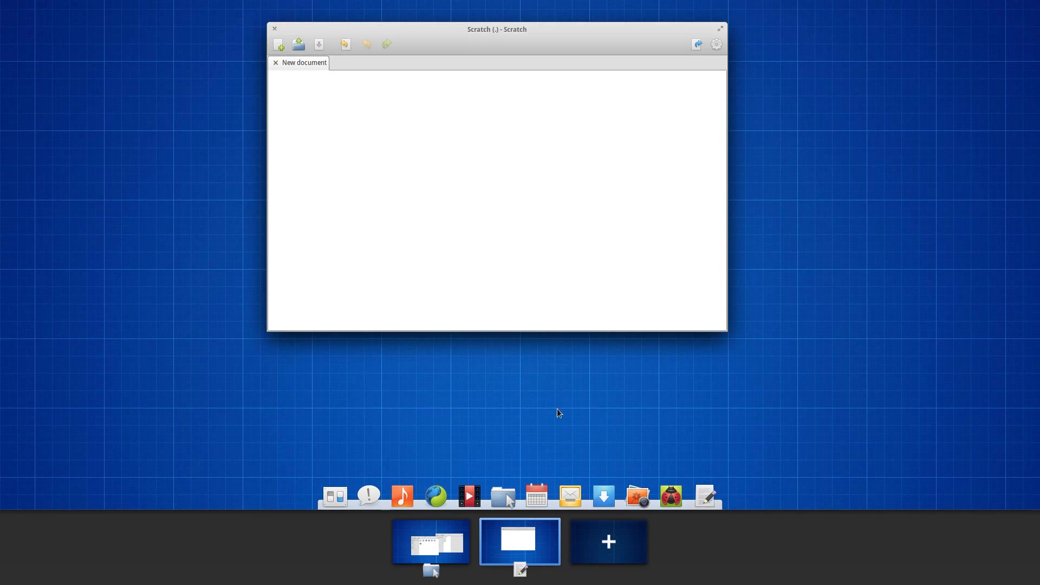
drag(523, 576, 469, 548)
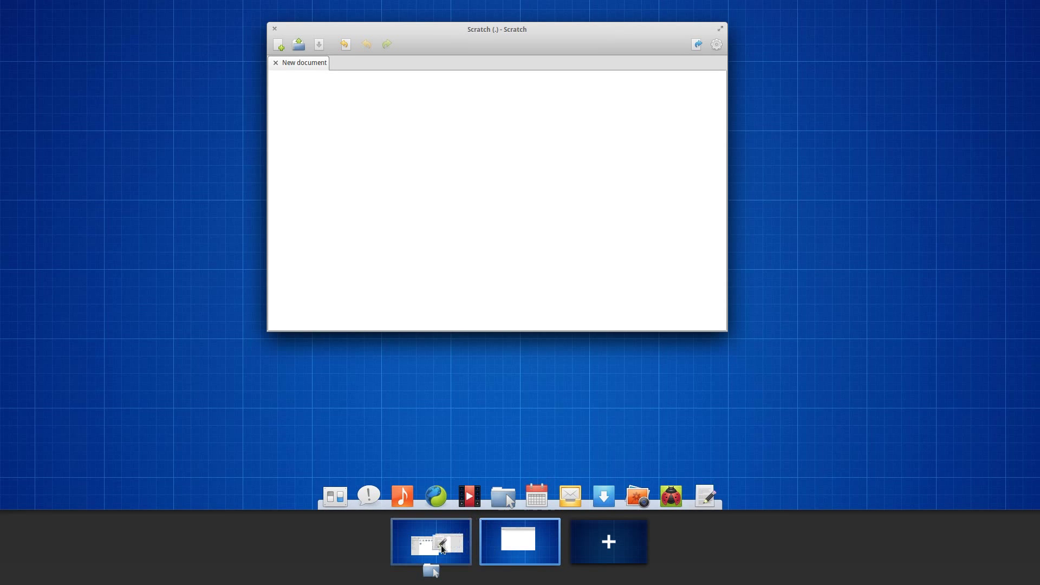
click(553, 534)
key(super+s)
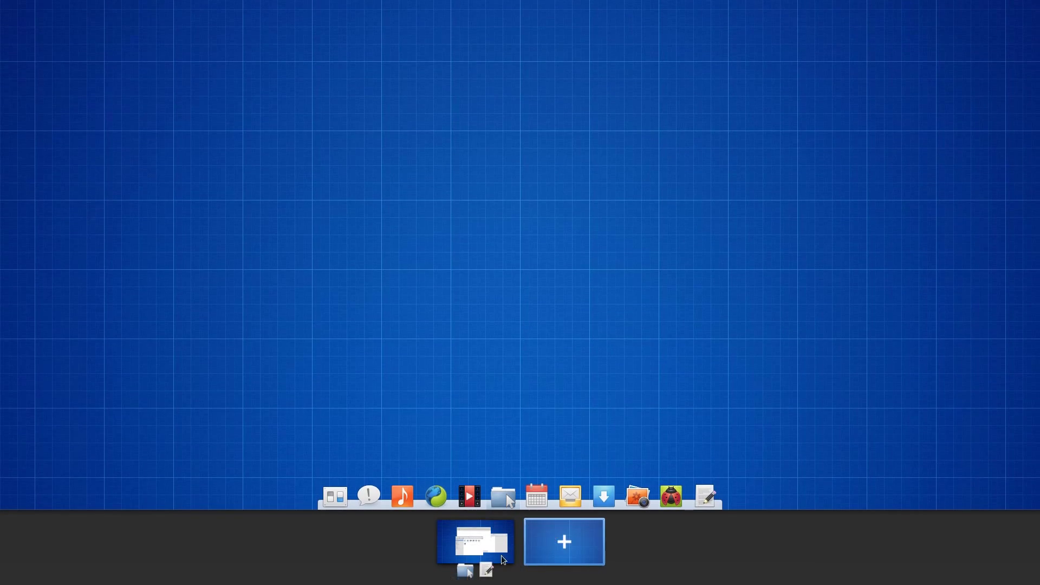
click(462, 544)
Move the front Home window up and to the left, then select it from the overview of open windows.
drag(458, 231, 334, 190)
key(super+w)
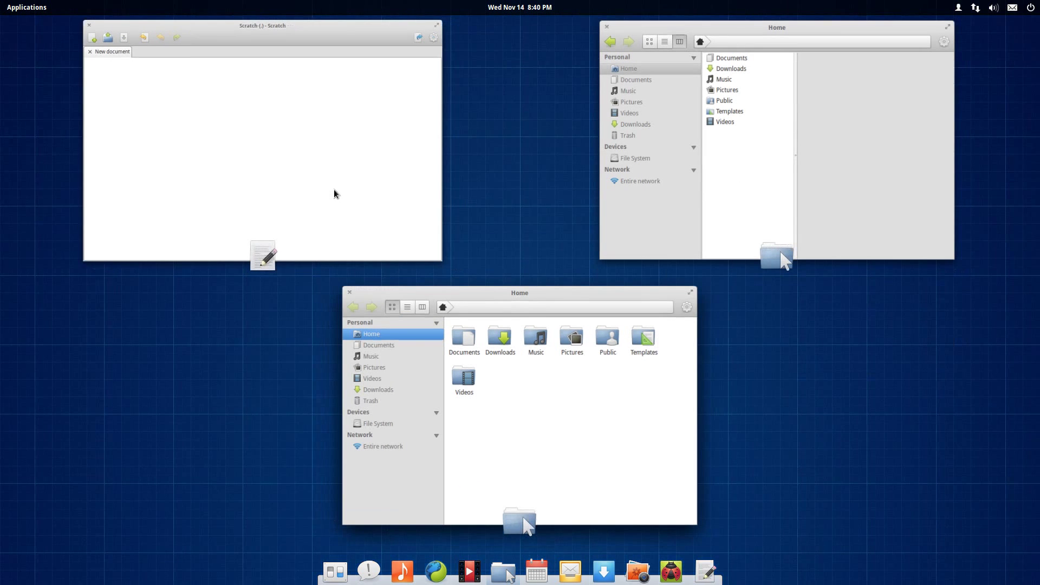
mouse_move(561, 359)
click(450, 369)
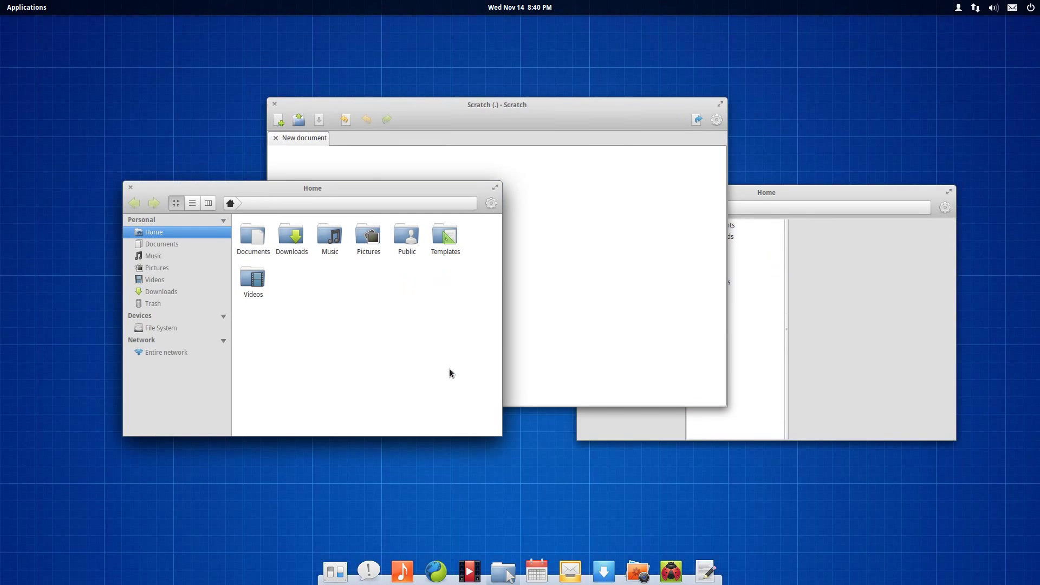
Close the icon-view Home window directly from the overview of open windows.
key(super+w)
mouse_move(346, 291)
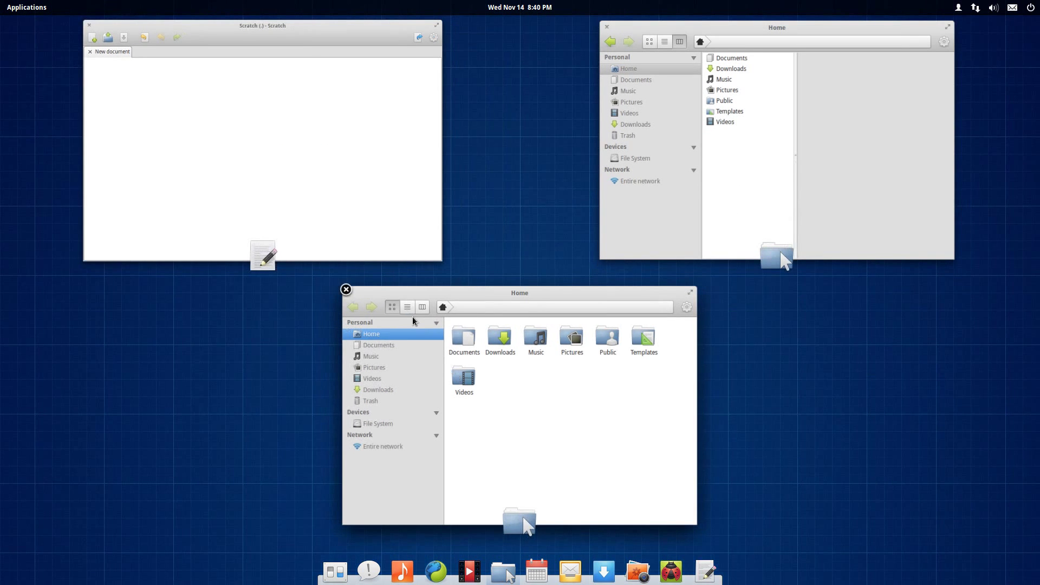
click(347, 291)
click(348, 290)
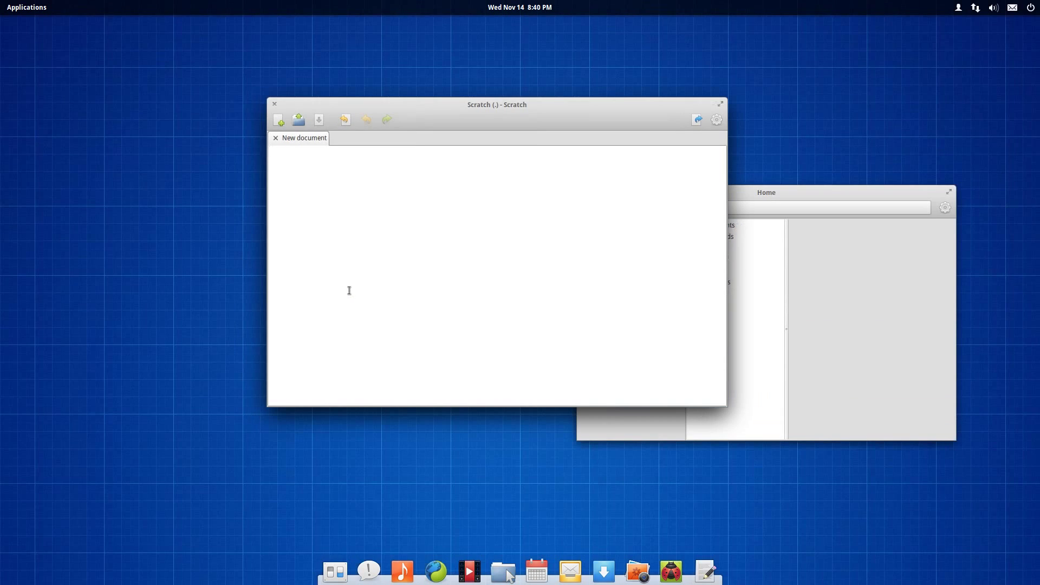
Bring the remaining Home window to the front from the window overview and switch it to icon view.
key(super+w)
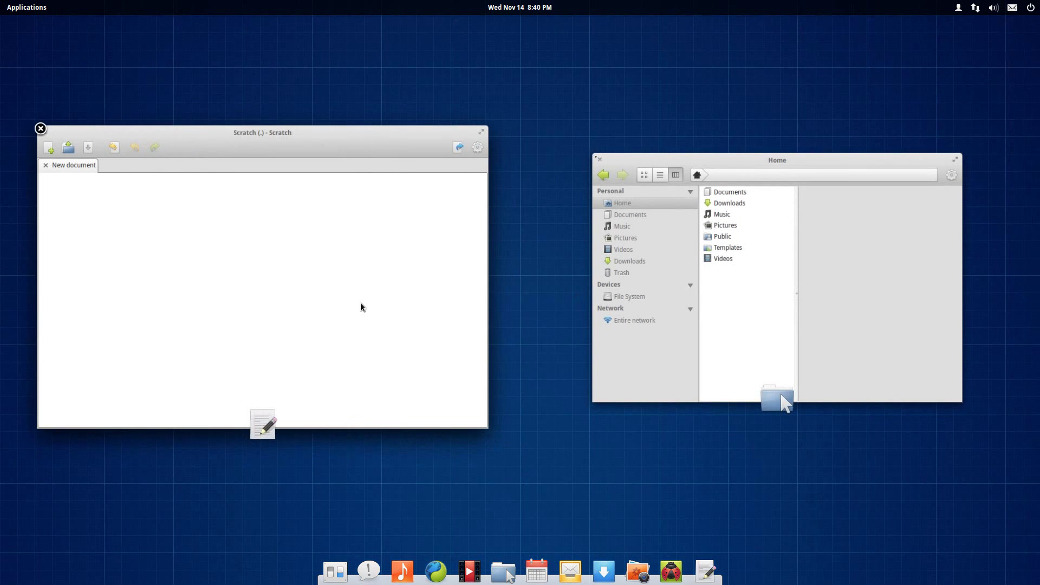
mouse_move(687, 252)
click(701, 314)
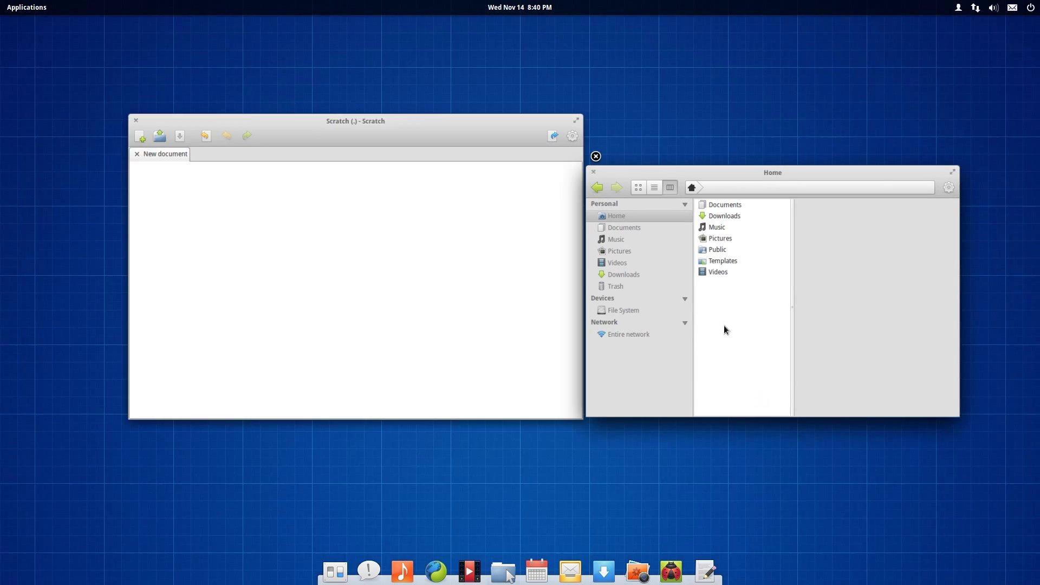
click(628, 208)
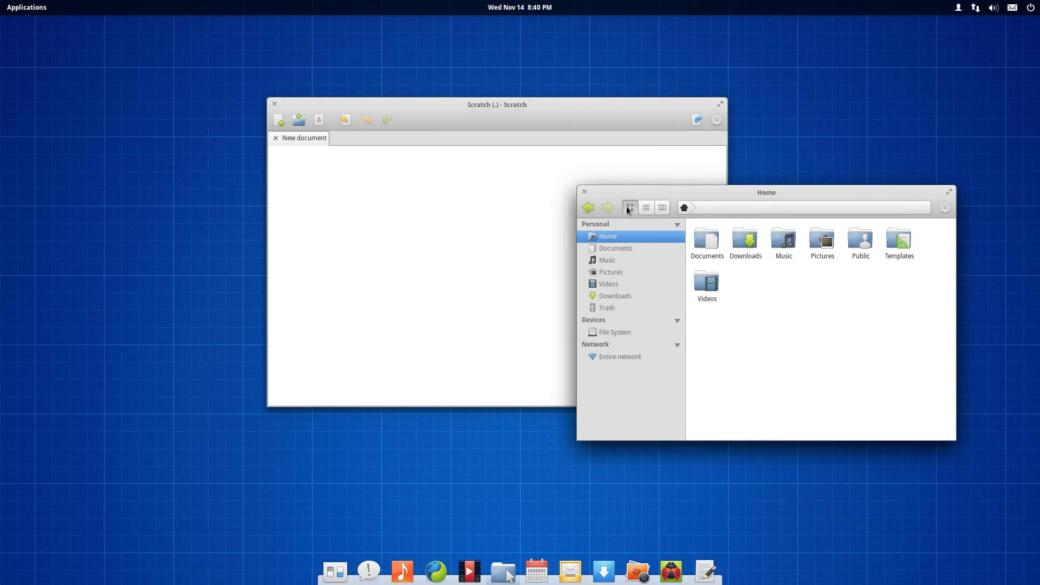
Check the workspace overview, then maximize the Home window and restore it to a floating window lower on the desktop.
key(super+s)
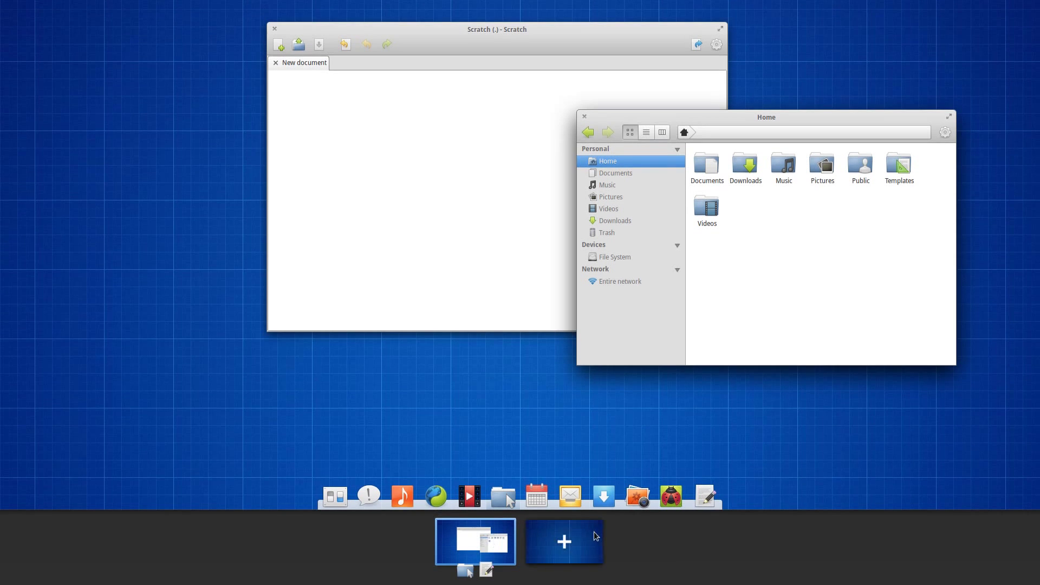
click(500, 434)
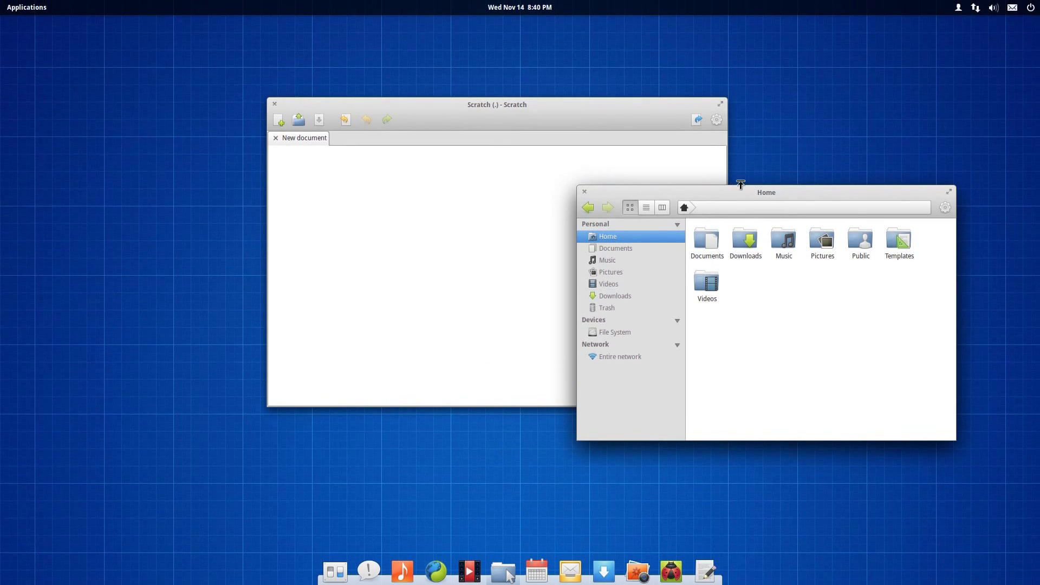
double_click(764, 193)
drag(553, 21, 586, 7)
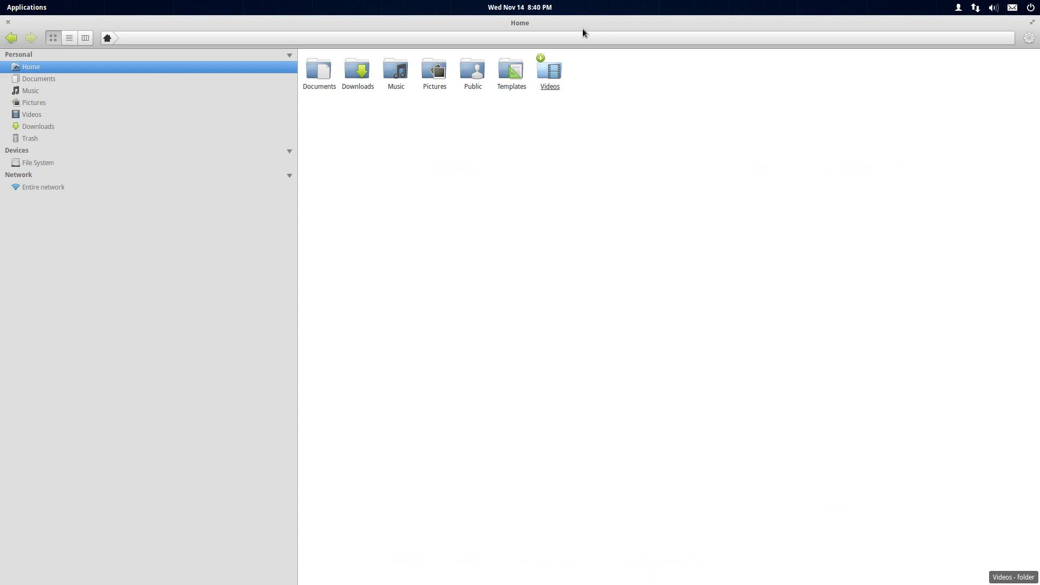
drag(577, 21, 642, 240)
Close Scratch and open System Settings, with its window moved up and enlarged to fit all categories.
click(274, 104)
click(274, 104)
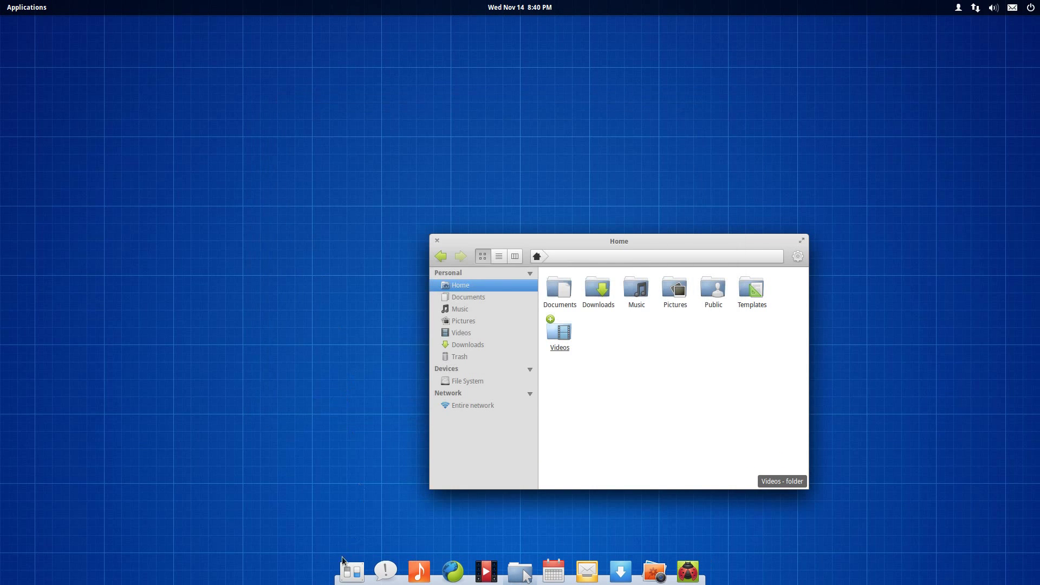
click(342, 573)
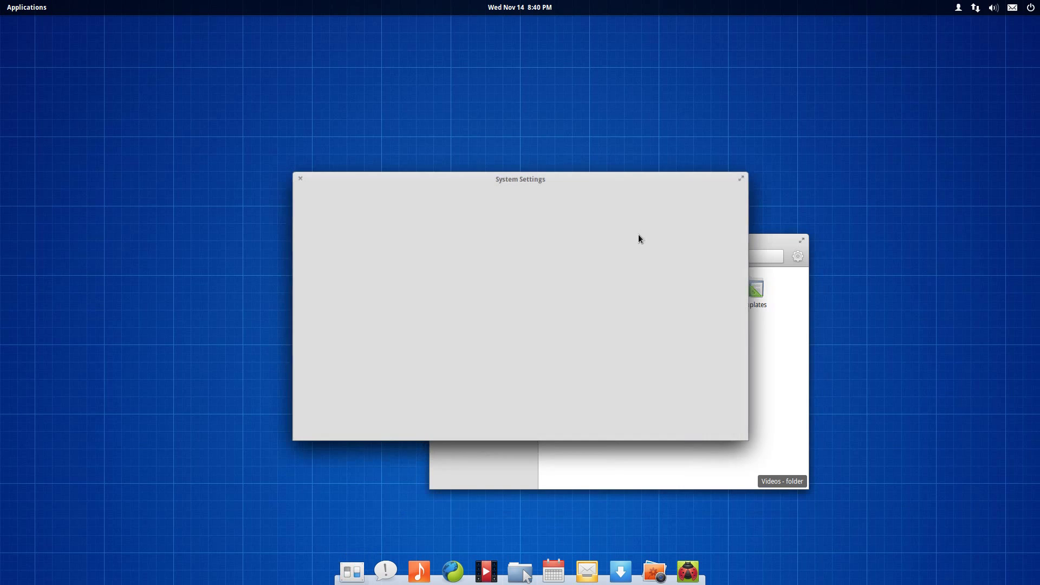
drag(616, 185, 563, 105)
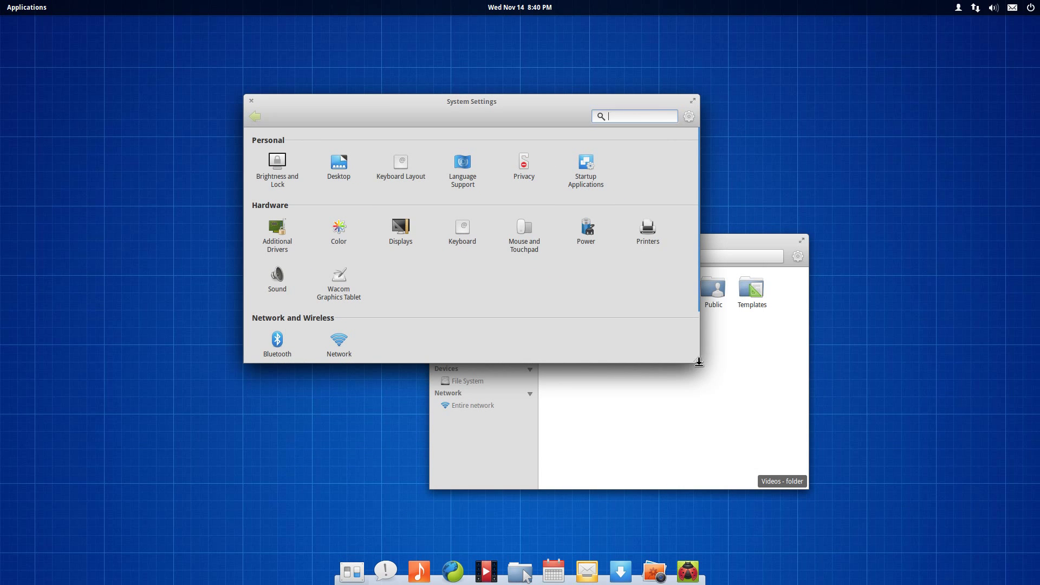
drag(697, 363, 706, 466)
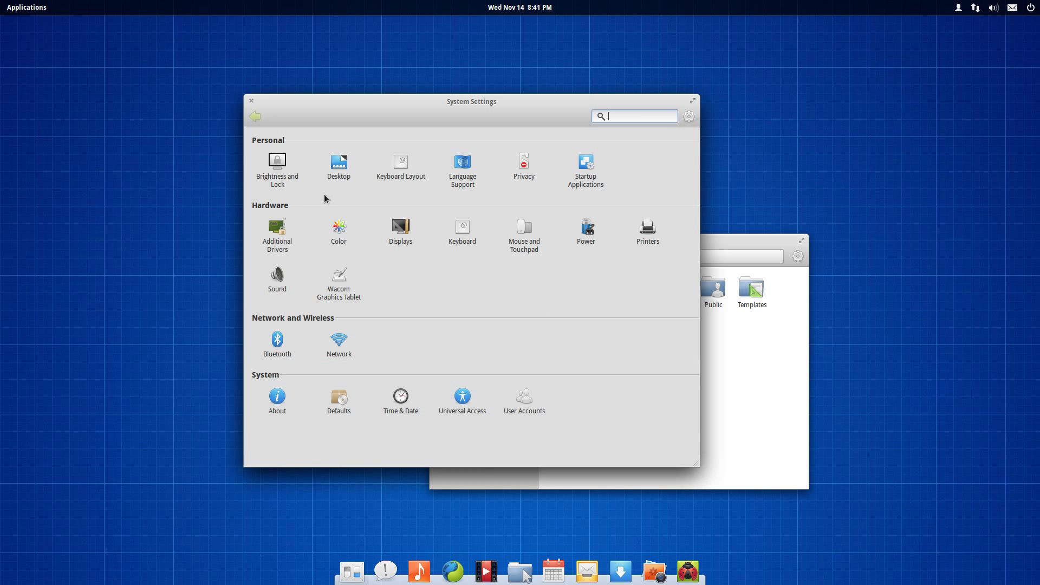
Open the Desktop settings, then view the About information of System Settings and close it.
click(340, 170)
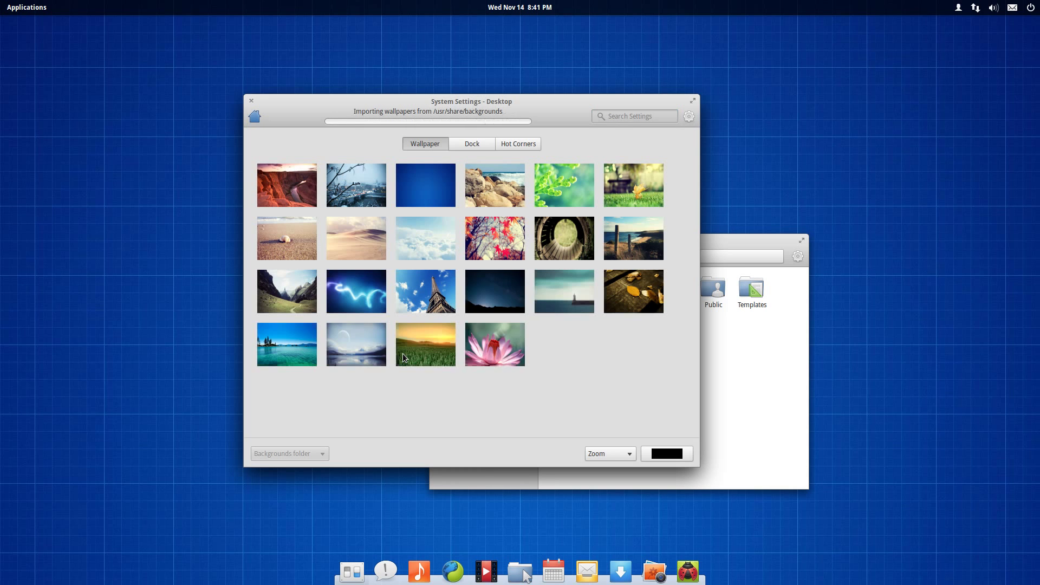
click(689, 117)
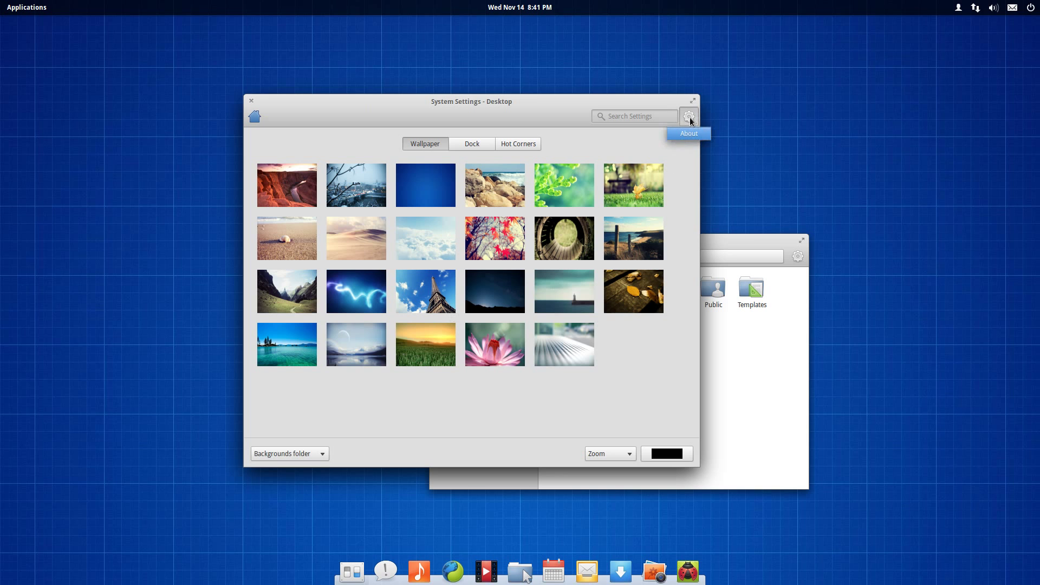
click(692, 134)
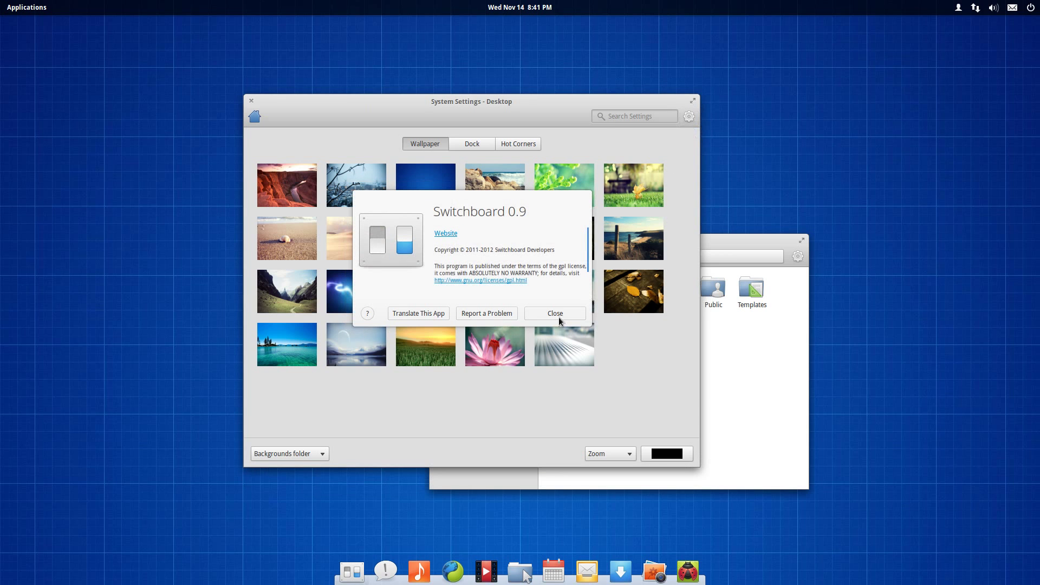
click(557, 310)
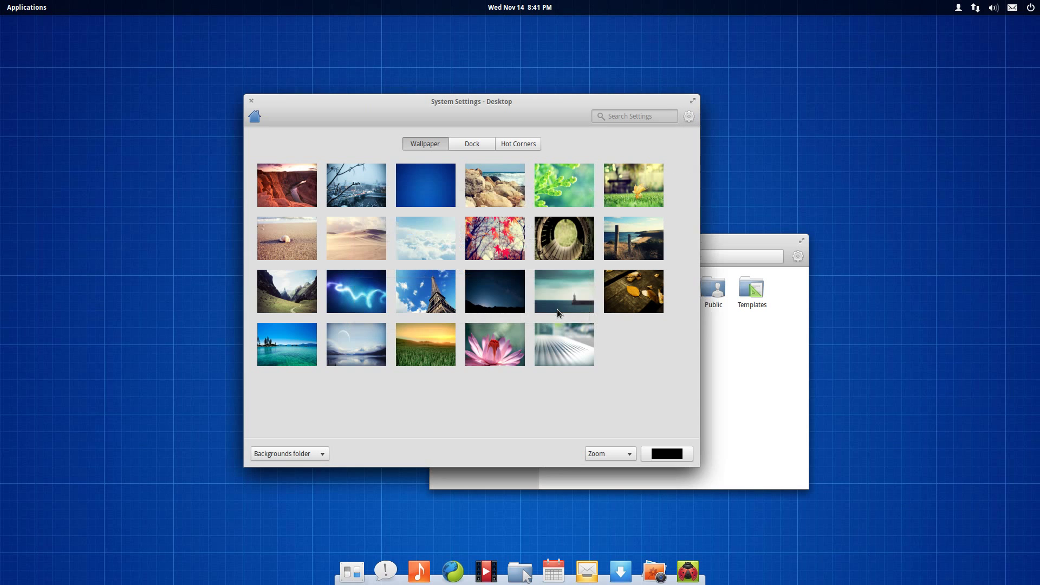
Try the green field at sunset and lighthouse seascape wallpapers, then return to the plain blue wallpaper.
click(405, 345)
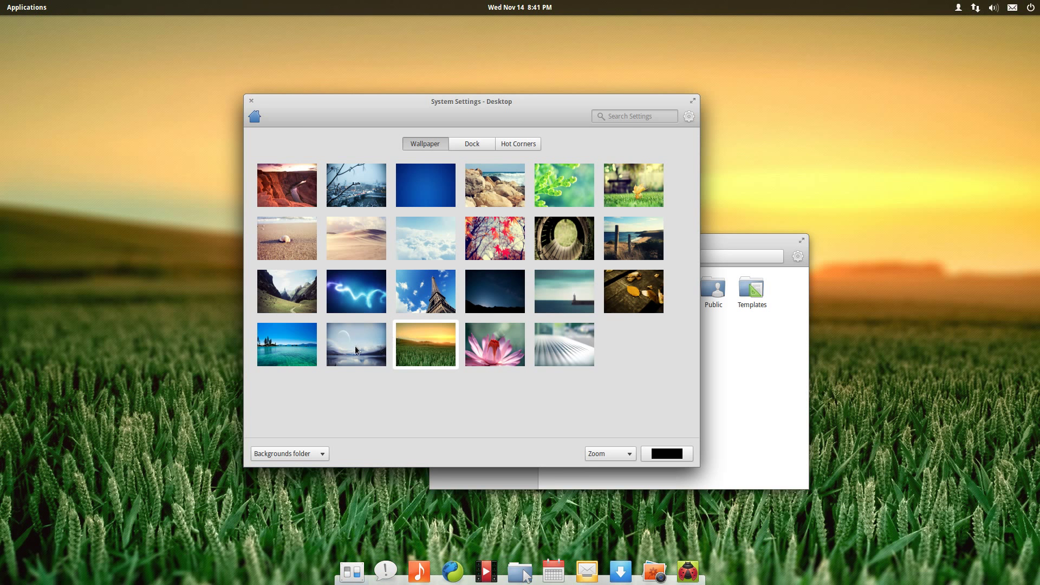
click(561, 288)
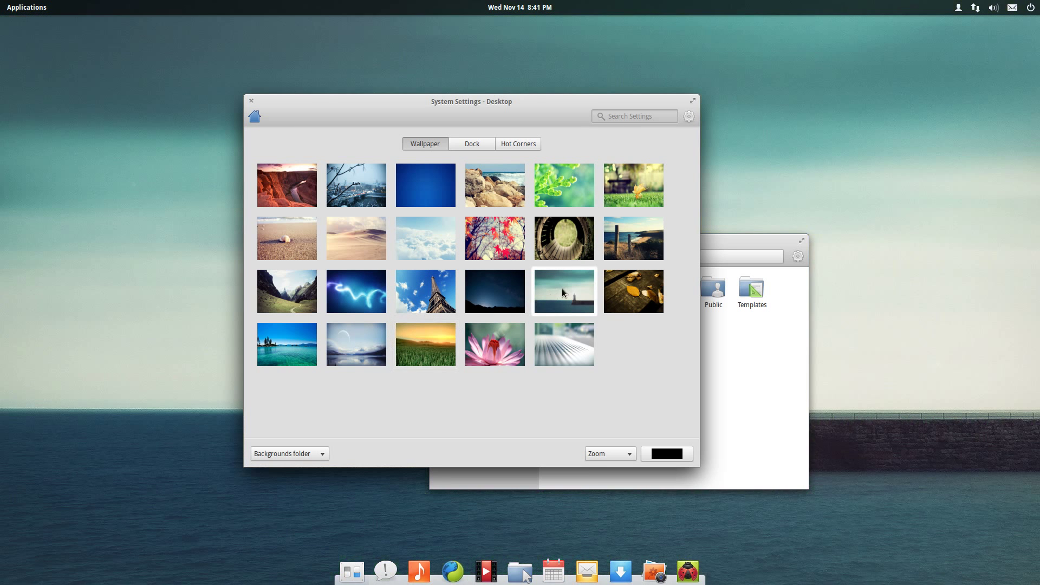
click(437, 193)
Show the Dock settings and maximize the System Settings window.
click(470, 144)
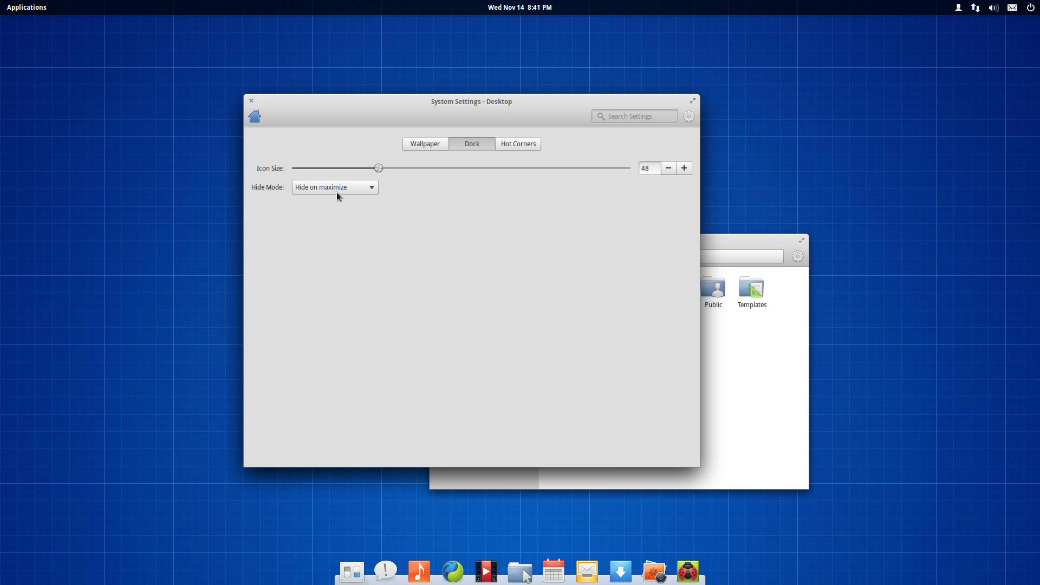
double_click(442, 102)
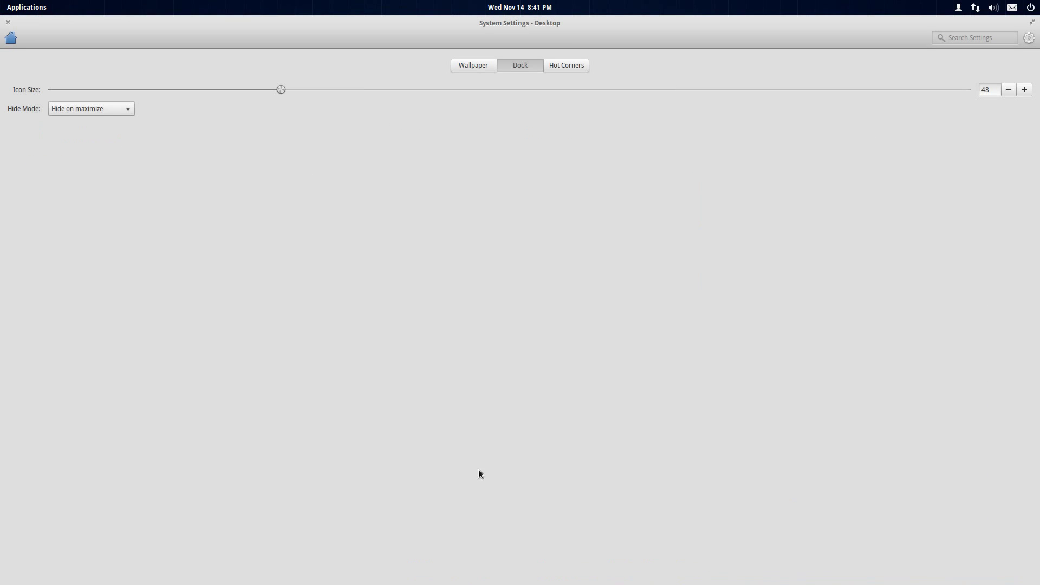
Restore the System Settings window from maximized and view the Hot Corners settings, including the actions available for the display's top-left corner.
mouse_move(525, 574)
drag(564, 19, 543, 121)
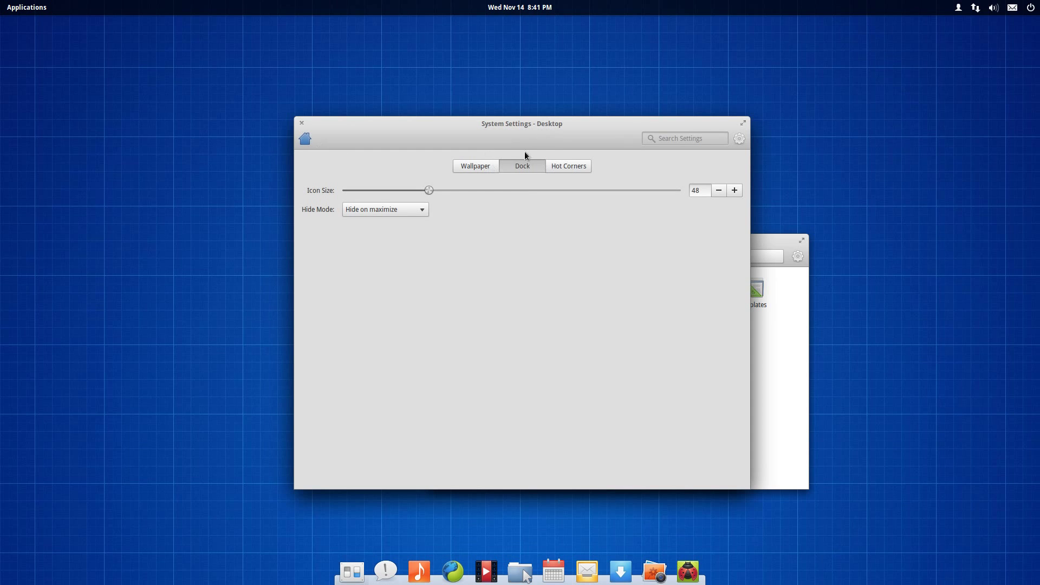
click(578, 166)
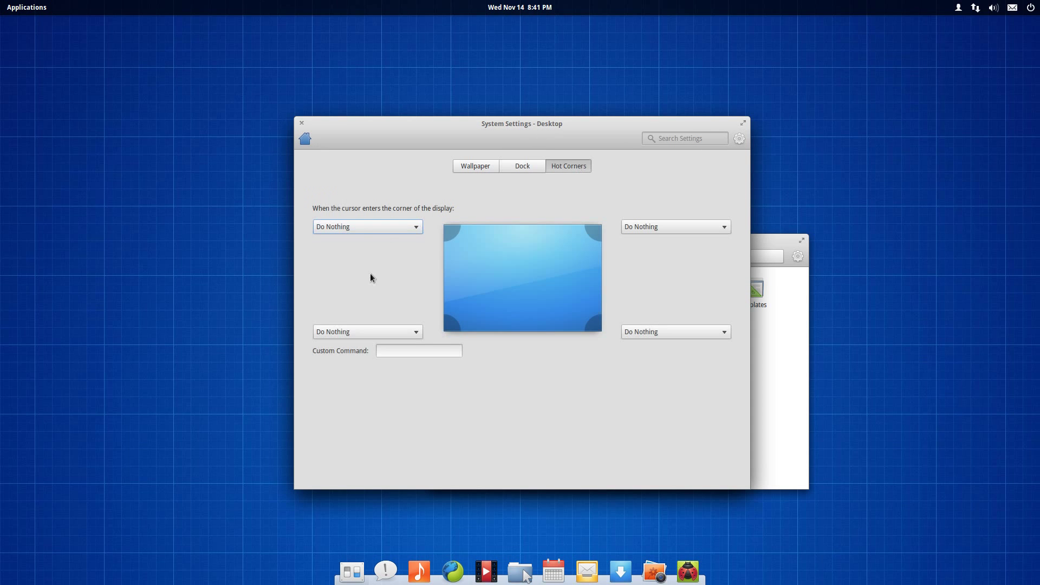
click(370, 230)
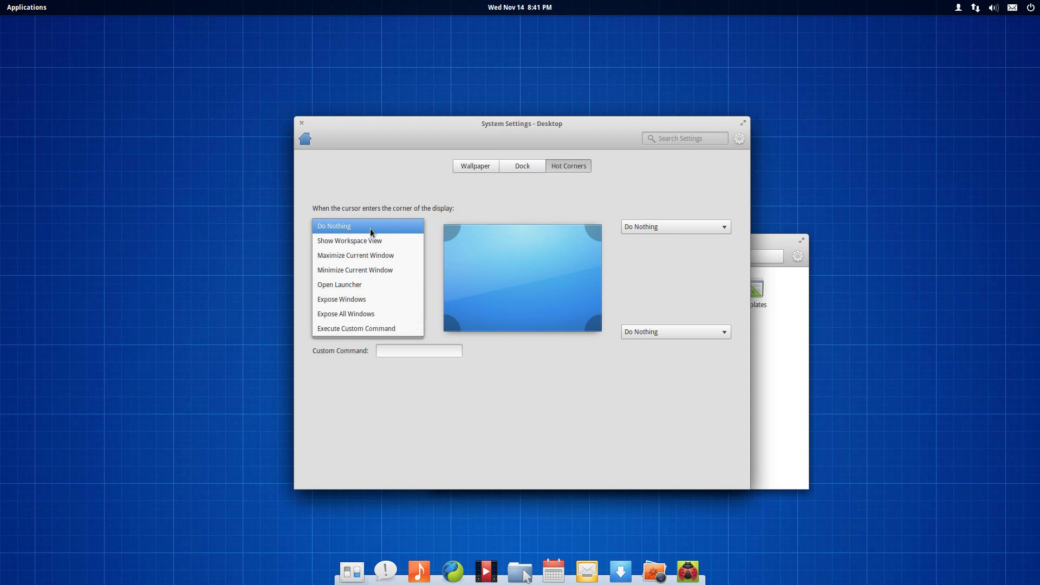
click(408, 167)
View the Power settings, then return to the settings overview and close System Settings.
click(305, 138)
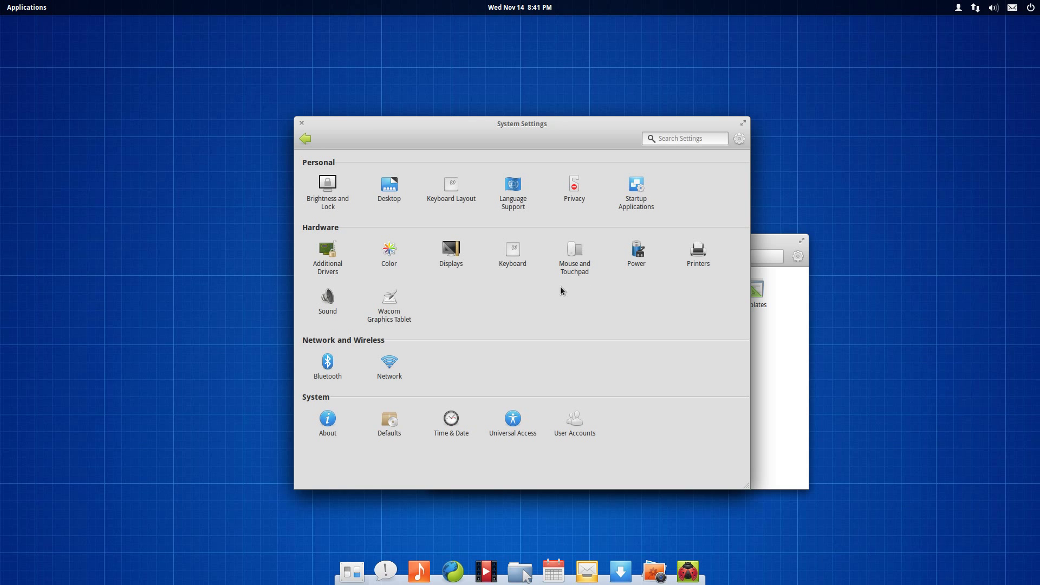
click(630, 258)
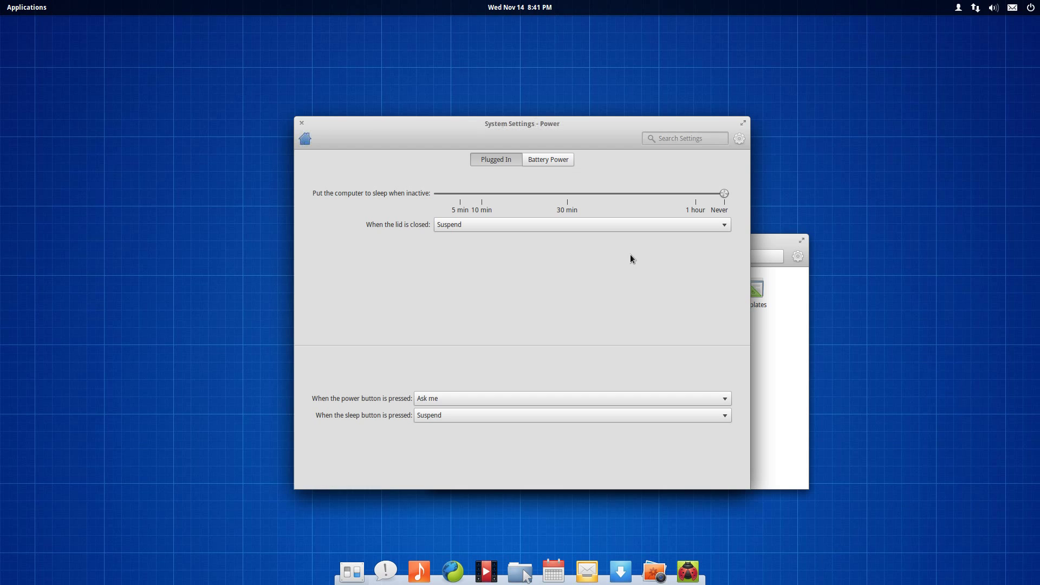
click(306, 139)
drag(515, 125, 356, 92)
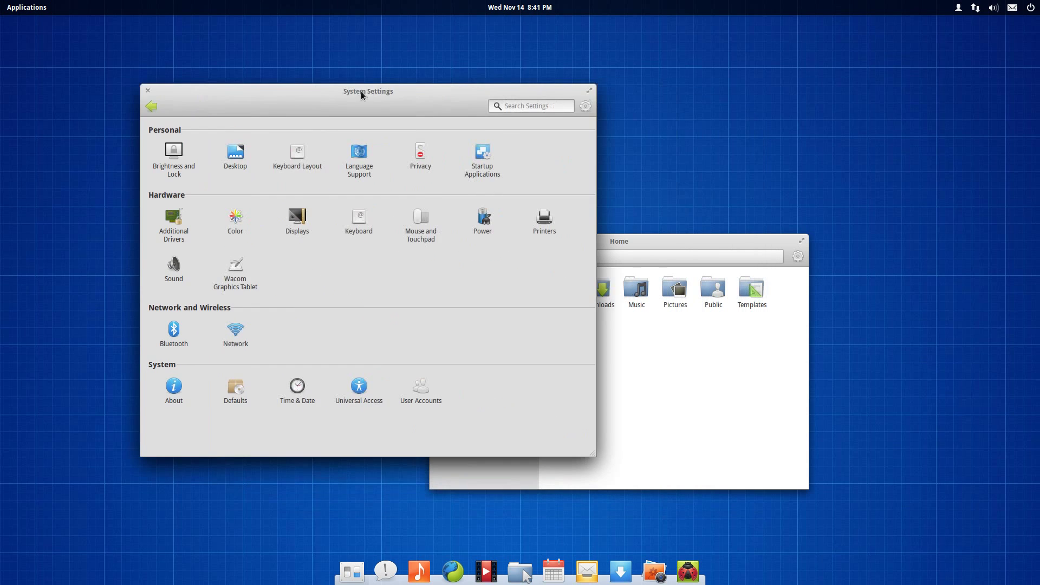
click(148, 90)
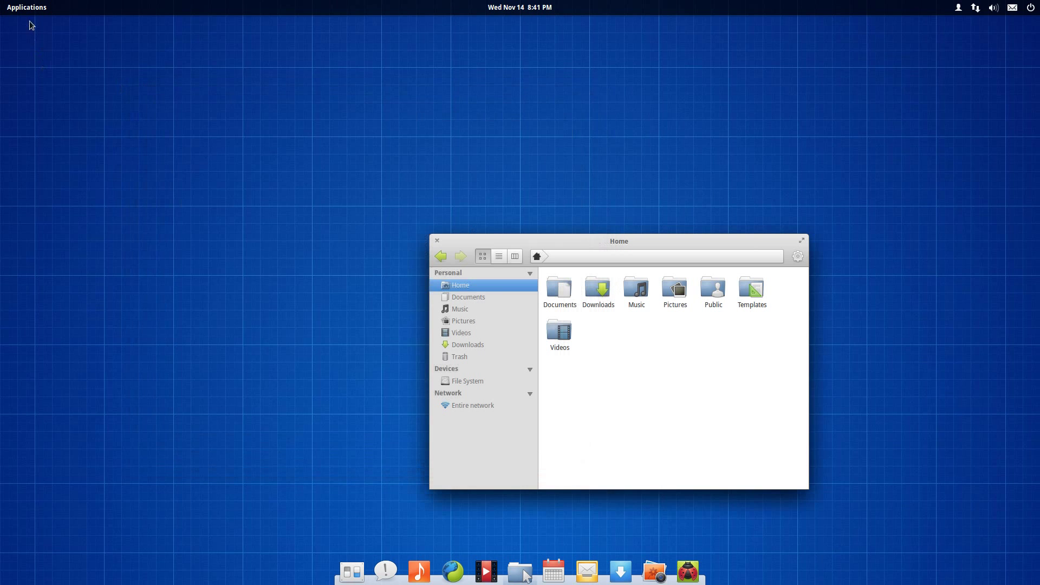
Open System Monitor from the second page of applications, view its resource graphs and system information, and close it.
click(32, 6)
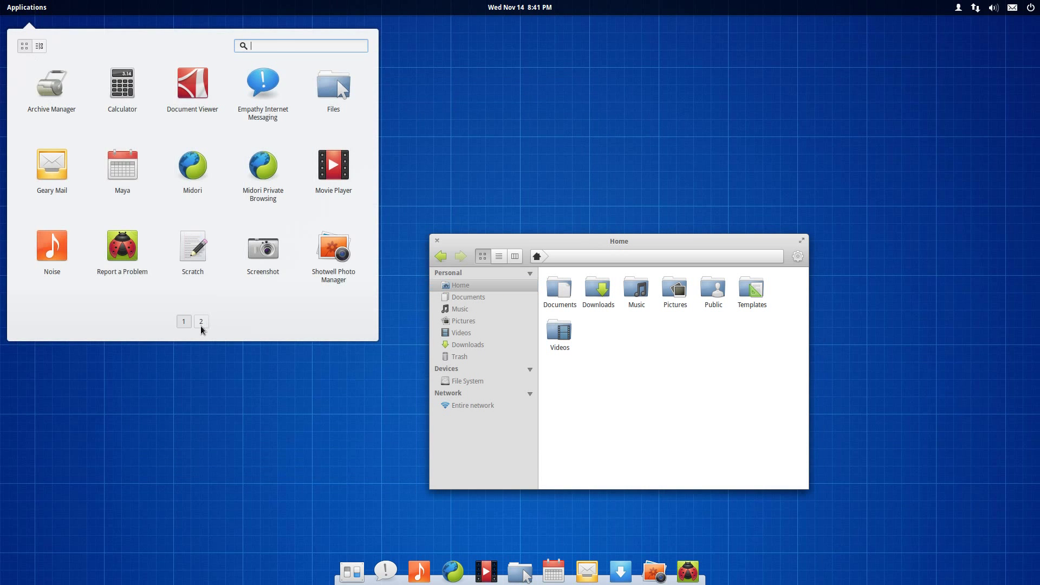
click(201, 323)
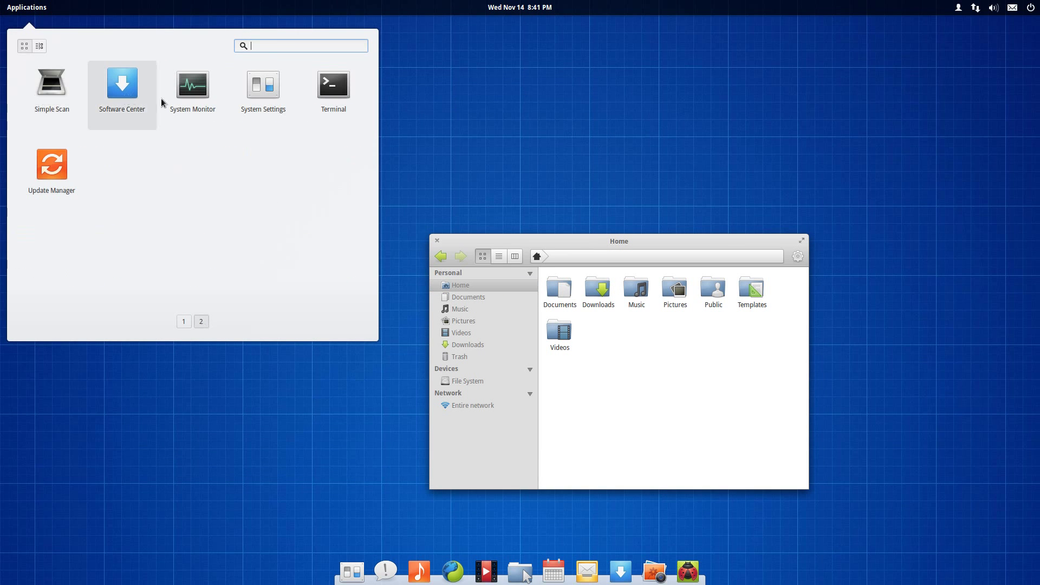
click(193, 90)
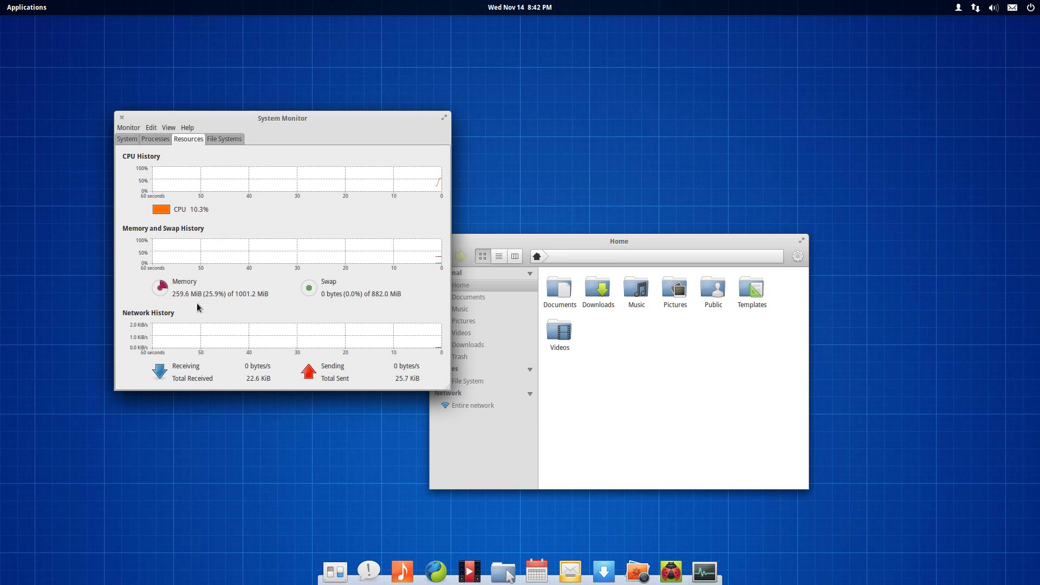
click(128, 139)
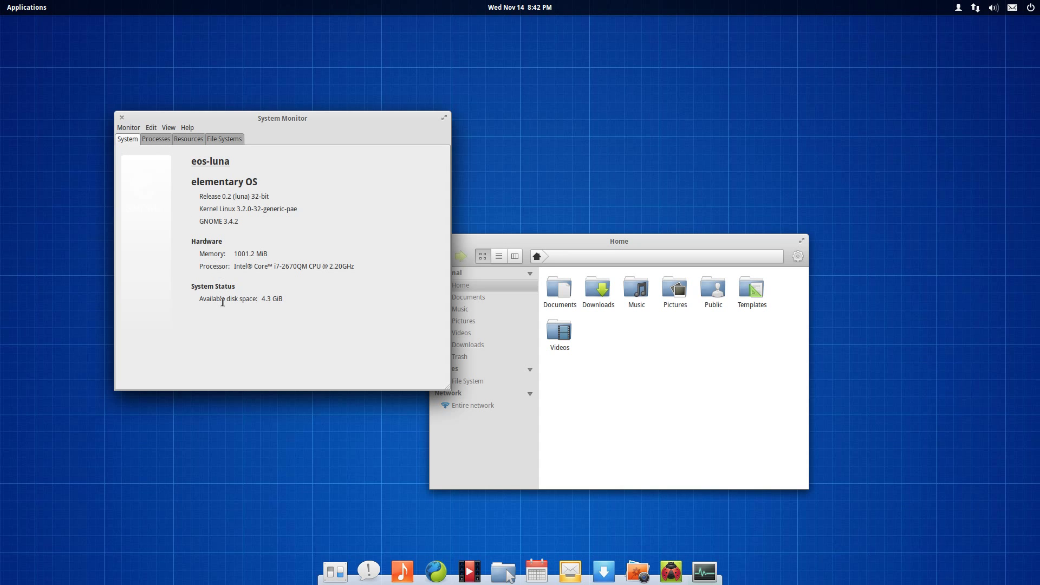
click(122, 118)
Open Terminal, move its window up beside the Files window, and add a second terminal tab.
click(14, 12)
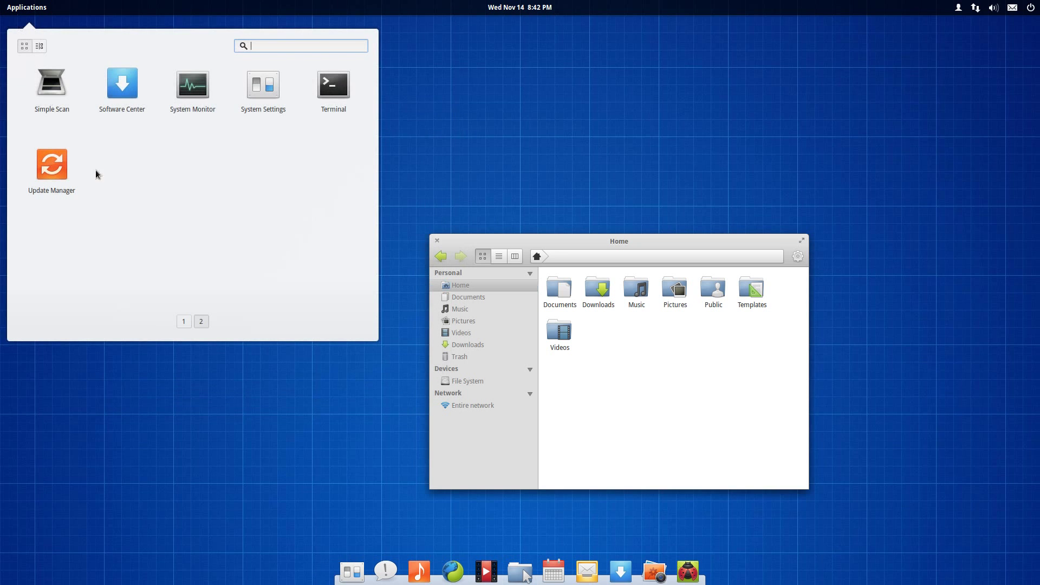
click(338, 104)
drag(326, 190, 296, 107)
click(176, 123)
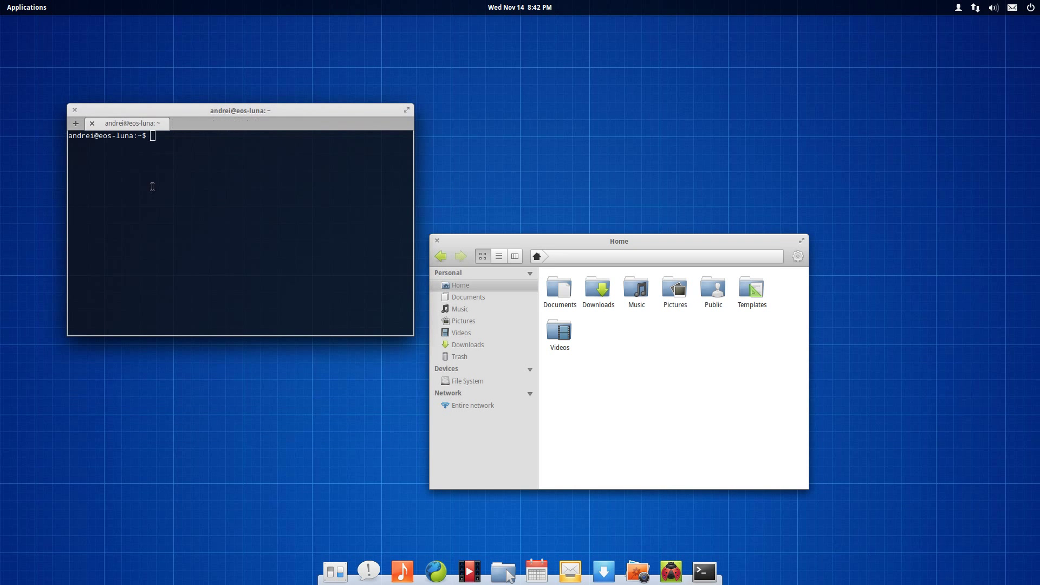
click(76, 123)
View the About information of Pantheon Terminal, then close the Terminal and Files windows.
right_click(168, 158)
click(205, 206)
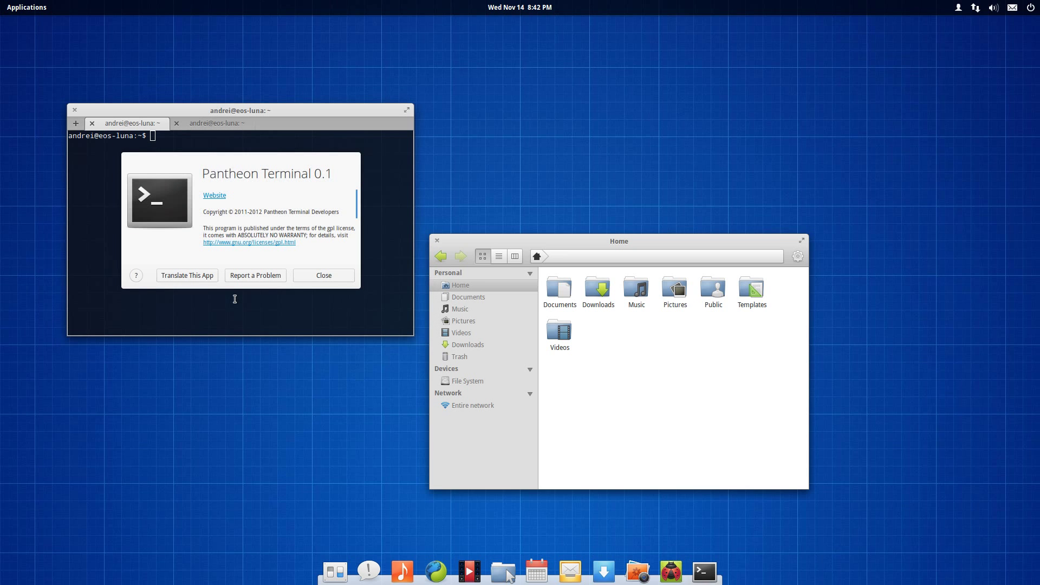
click(343, 278)
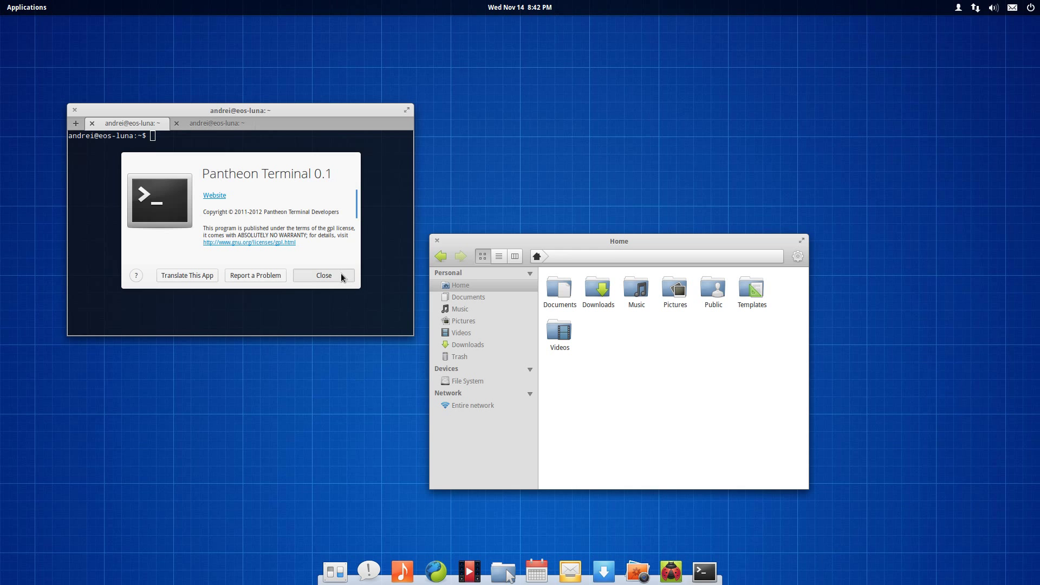
click(342, 276)
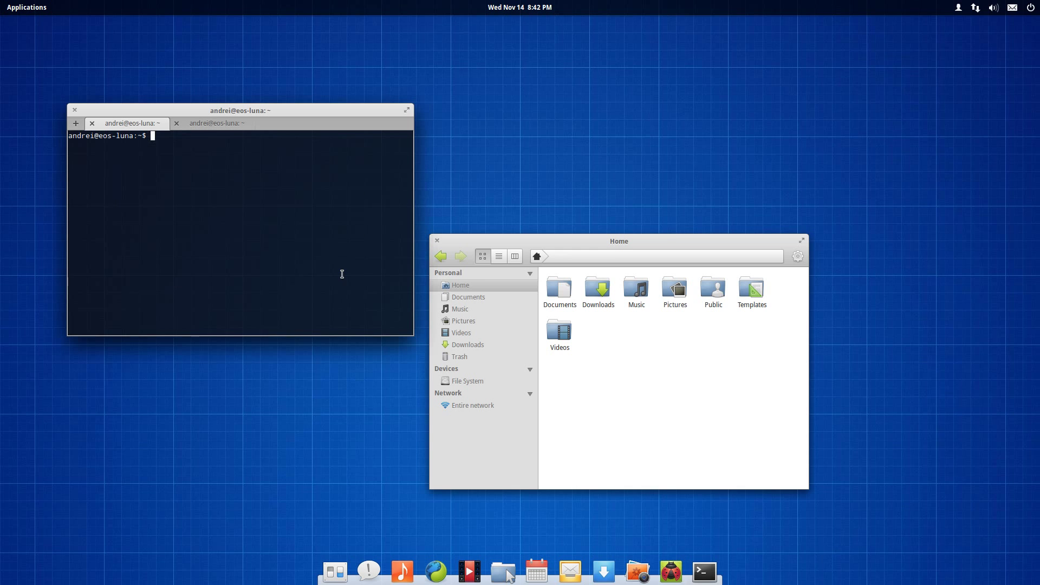
click(76, 109)
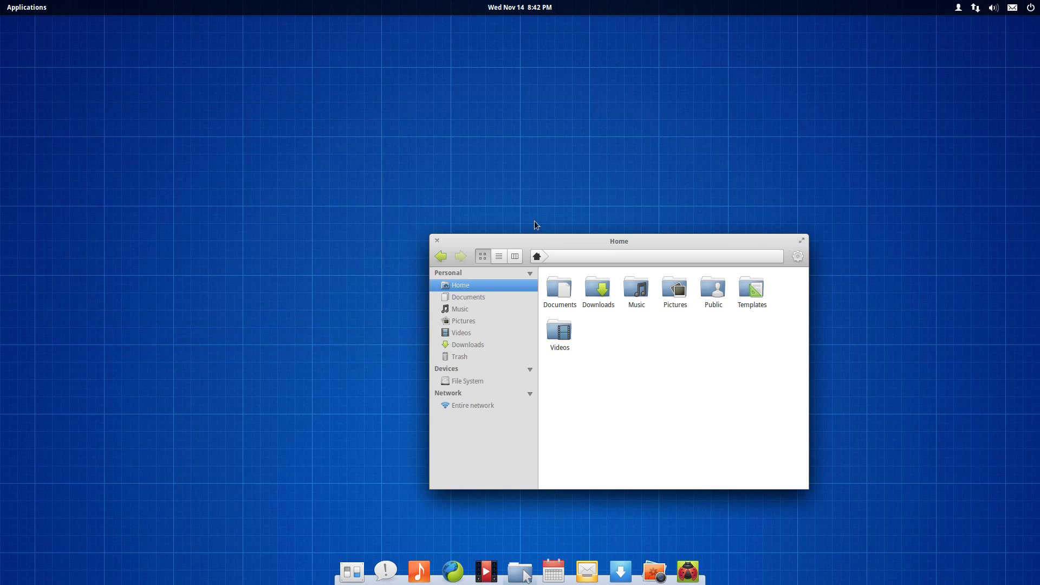
click(437, 240)
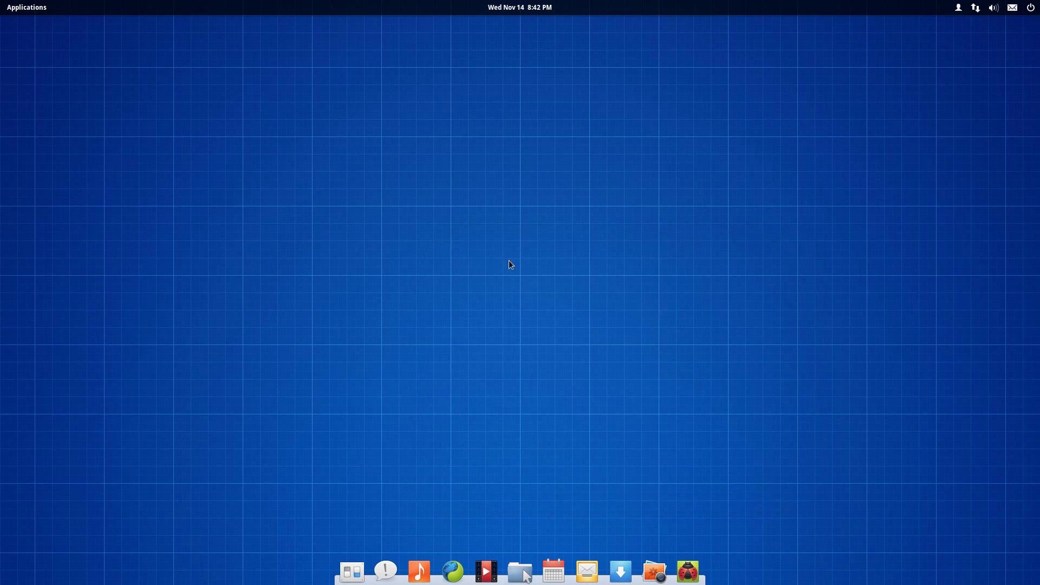
Log out of the desktop session and log back in with the account password.
click(1030, 8)
click(1017, 42)
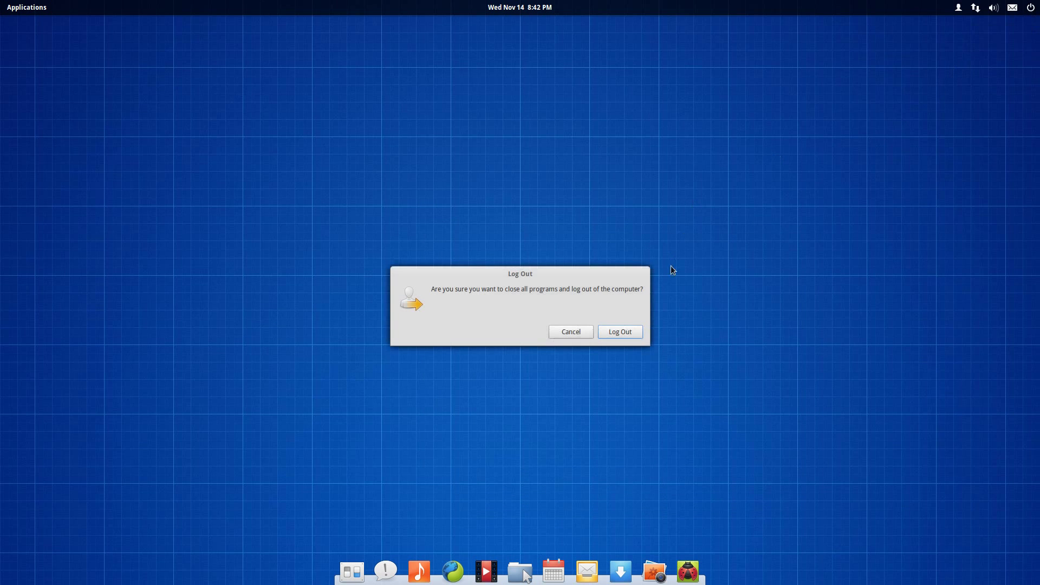
click(634, 331)
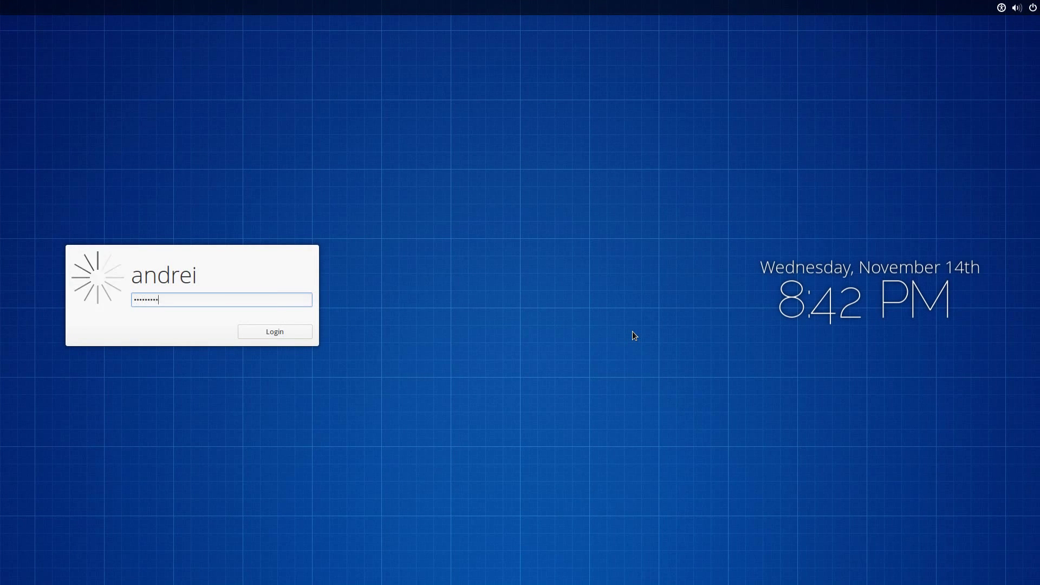
key(Return)
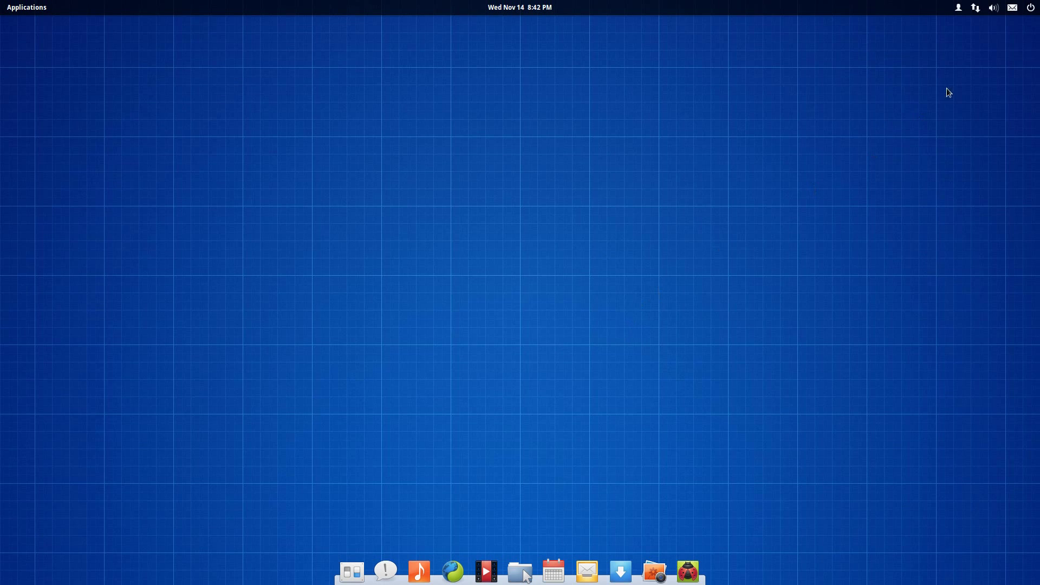
Log out of the newly started desktop session and confirm the logout.
click(1017, 8)
mouse_move(1031, 8)
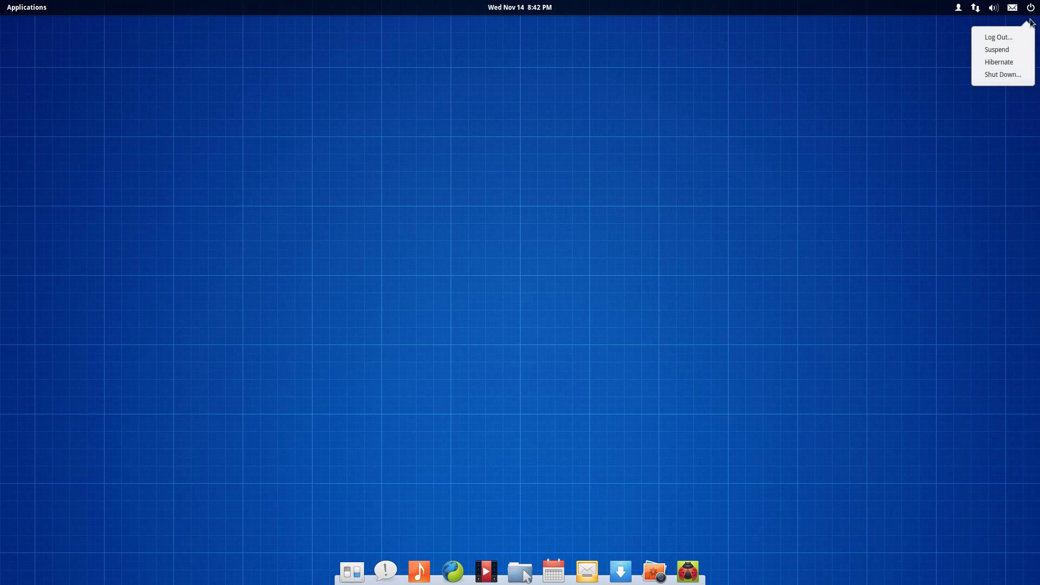
click(1028, 37)
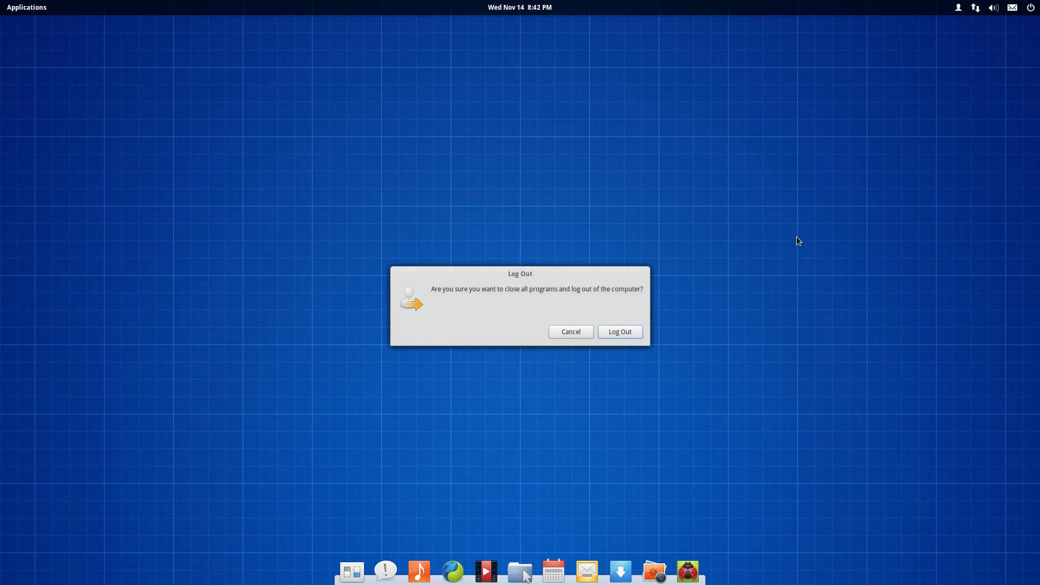
key(Return)
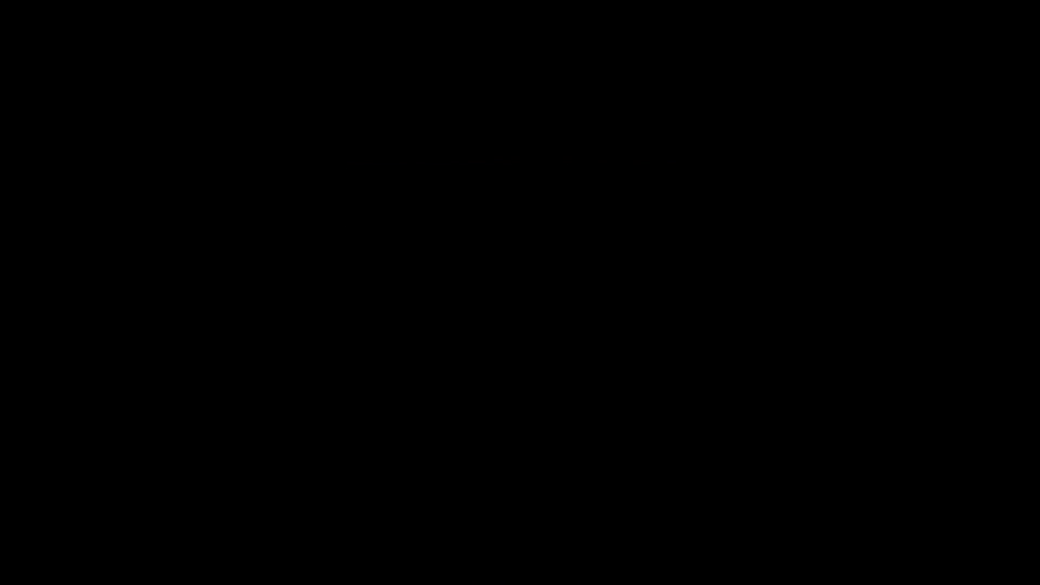